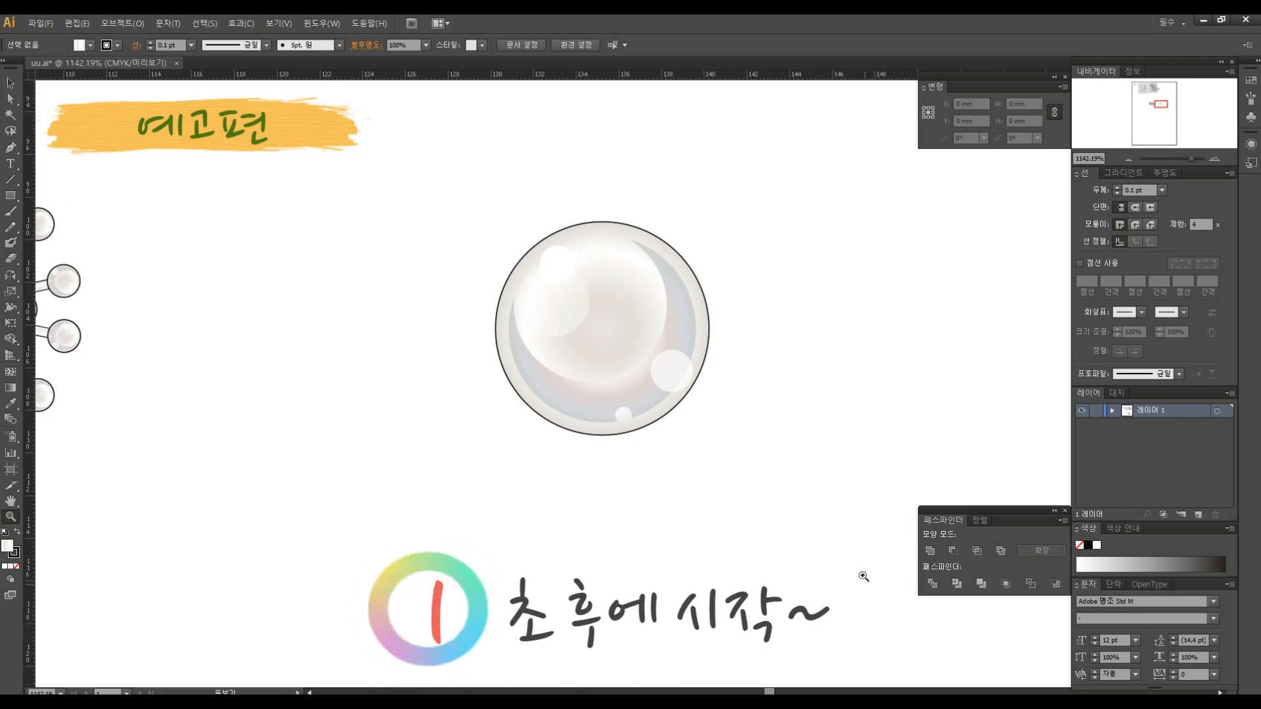
click(858, 543)
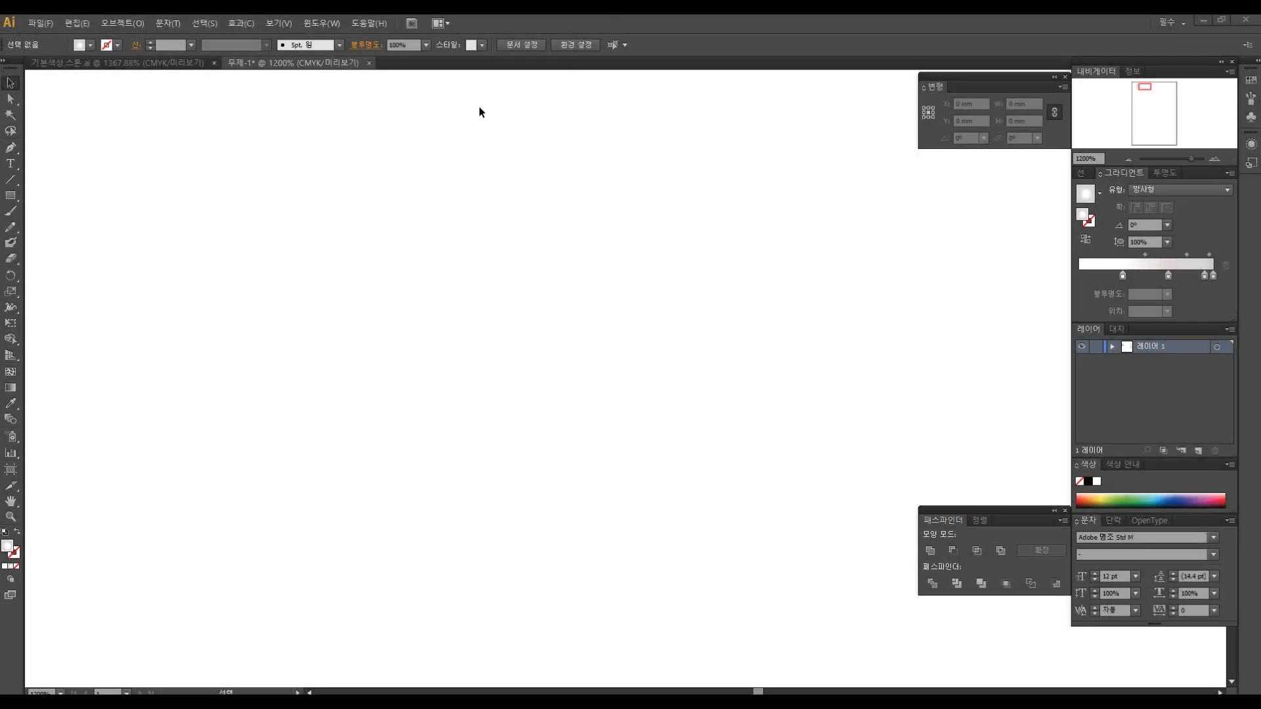
Step: Show the rulers and place crossing vertical and horizontal guides at about 56 mm and 22 mm
key(ctrl+r)
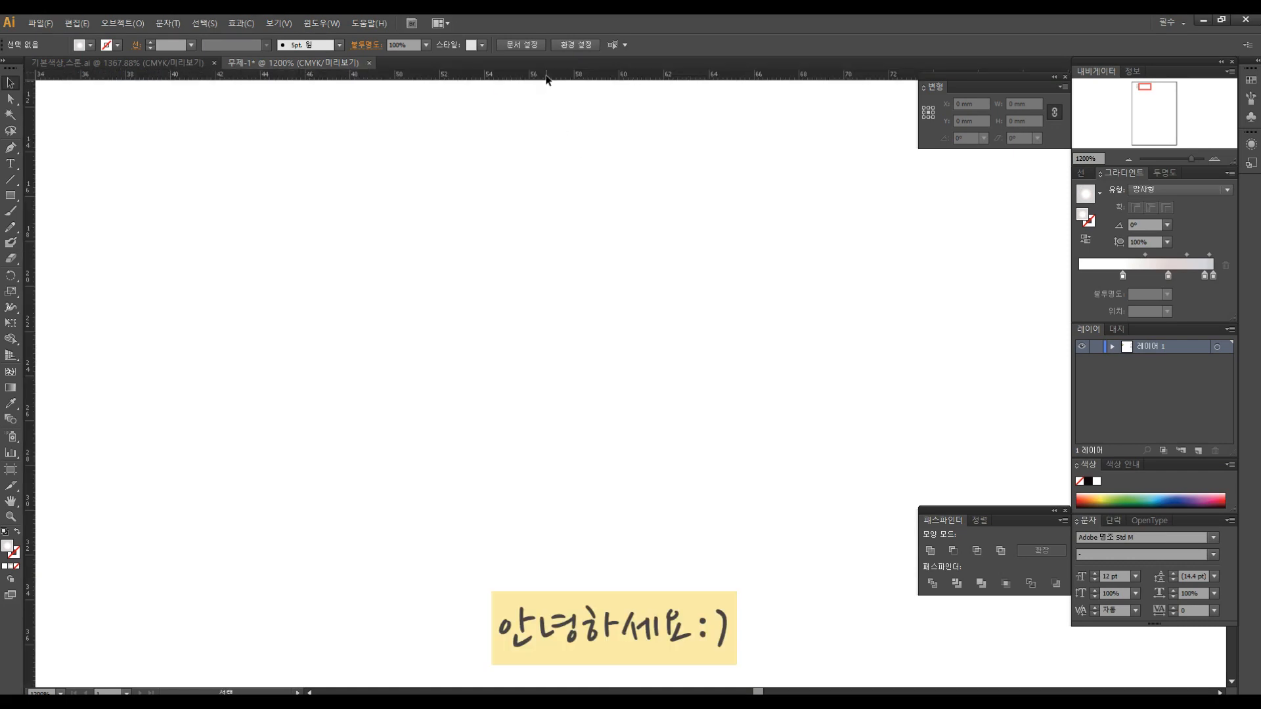
drag(545, 75, 562, 334)
Step: Choose the Ellipse tool, set the fill to solid white (FFFFFF) and pick a near-black stroke colour
mouse_move(11, 195)
mouse_down()
mouse_move(58, 210)
mouse_move(59, 226)
mouse_up()
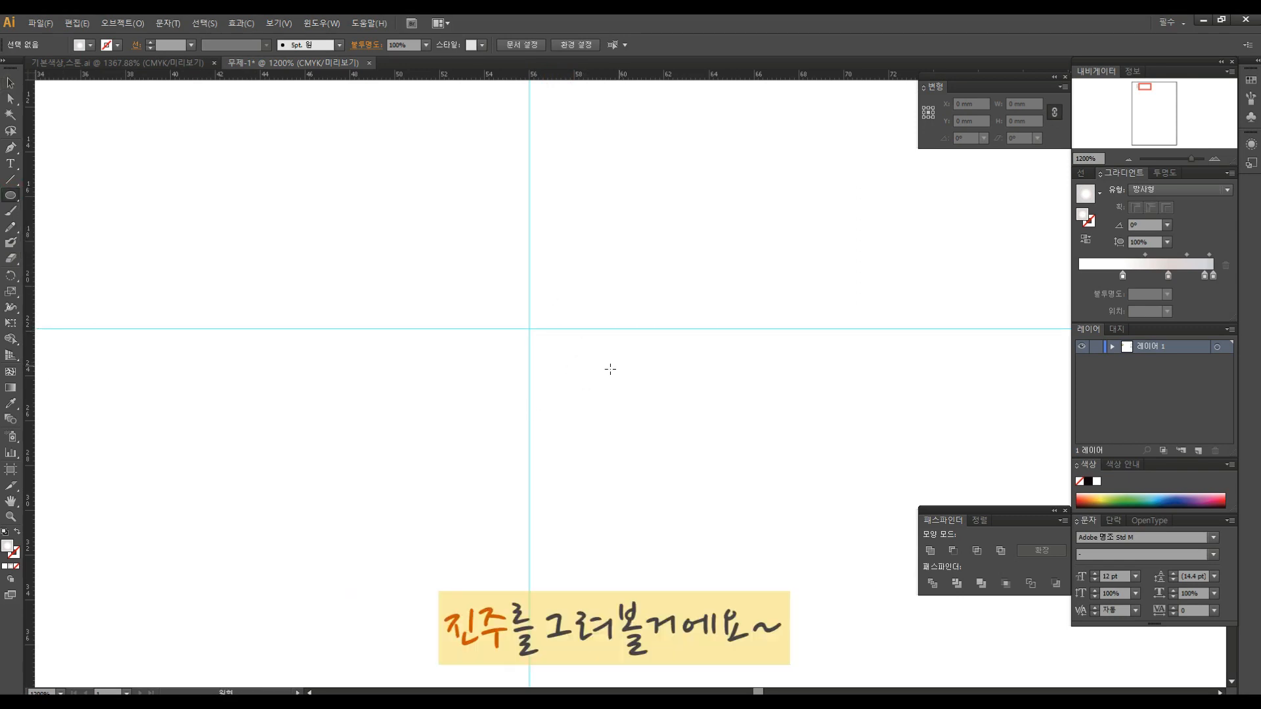
click(15, 553)
double_click(18, 555)
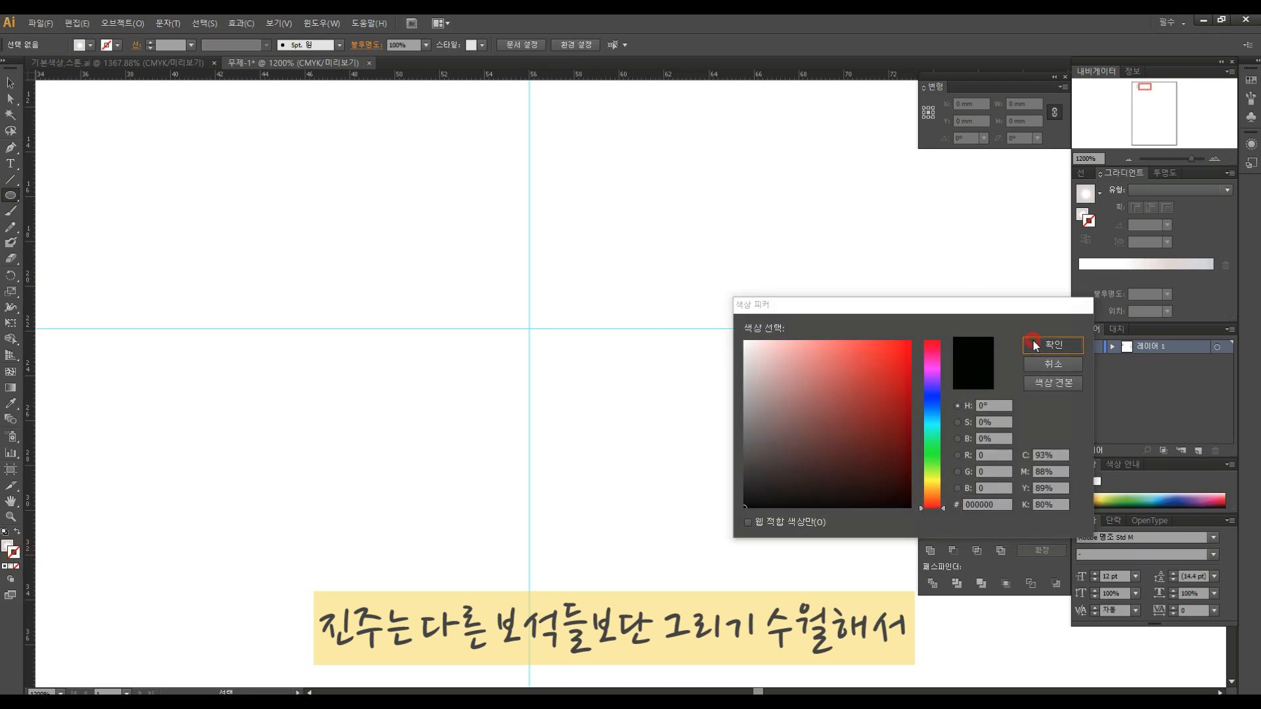
key(Escape)
click(8, 546)
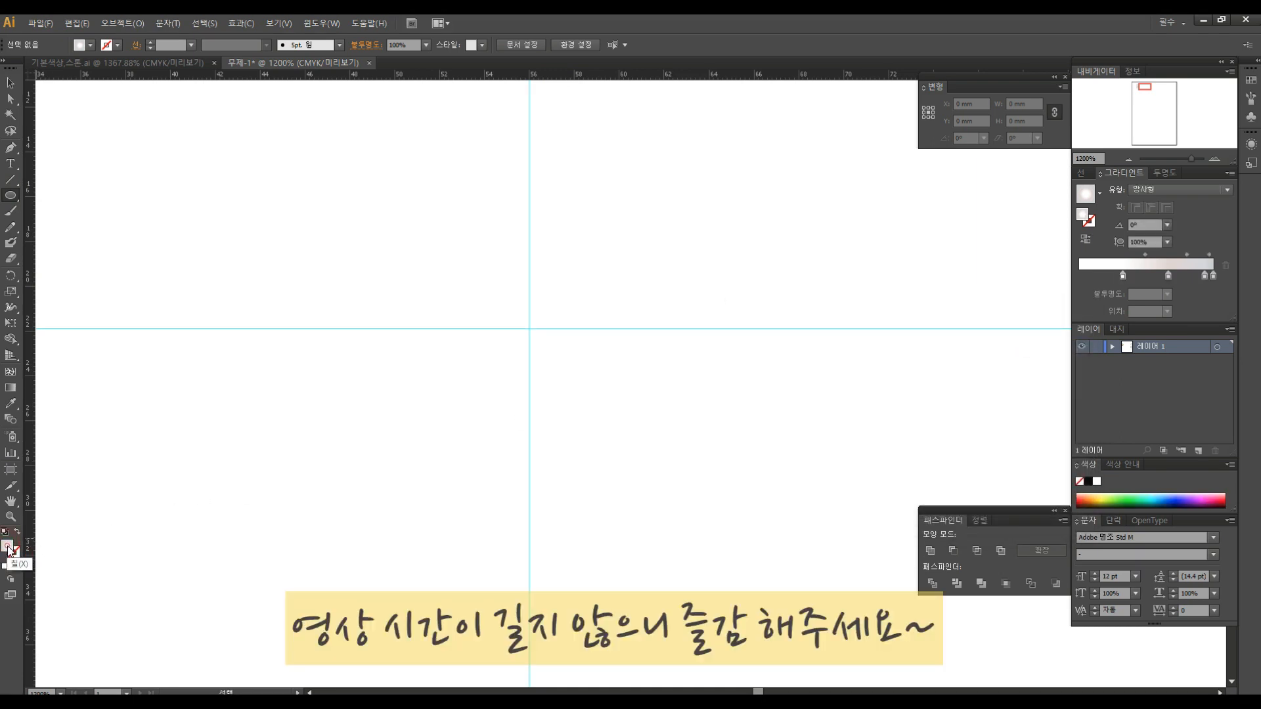
double_click(9, 547)
drag(795, 374, 733, 332)
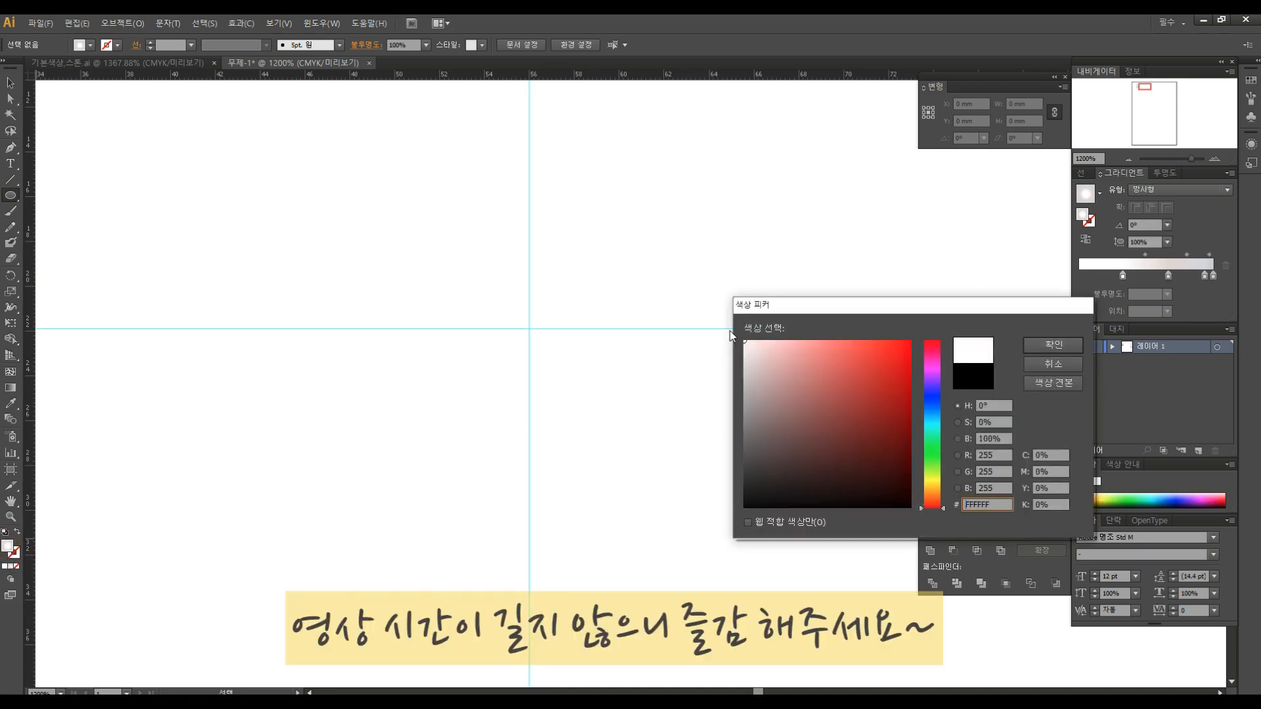
click(1068, 348)
double_click(16, 555)
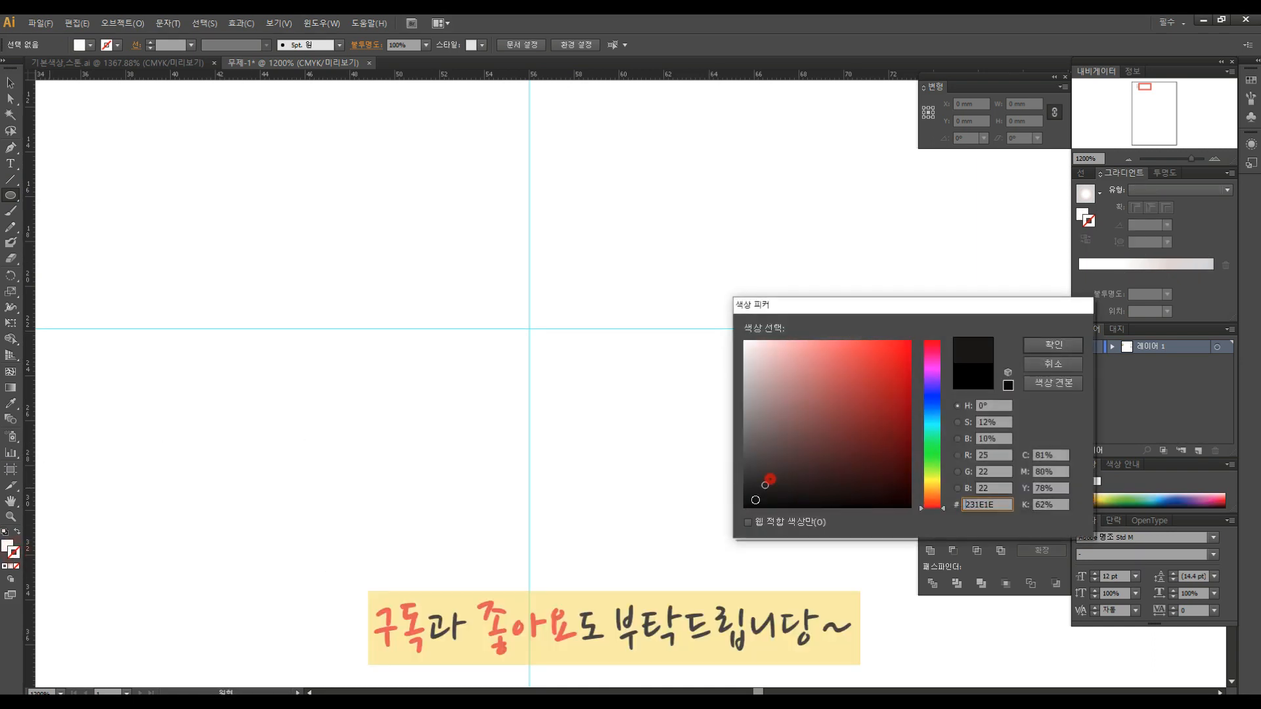
click(1058, 345)
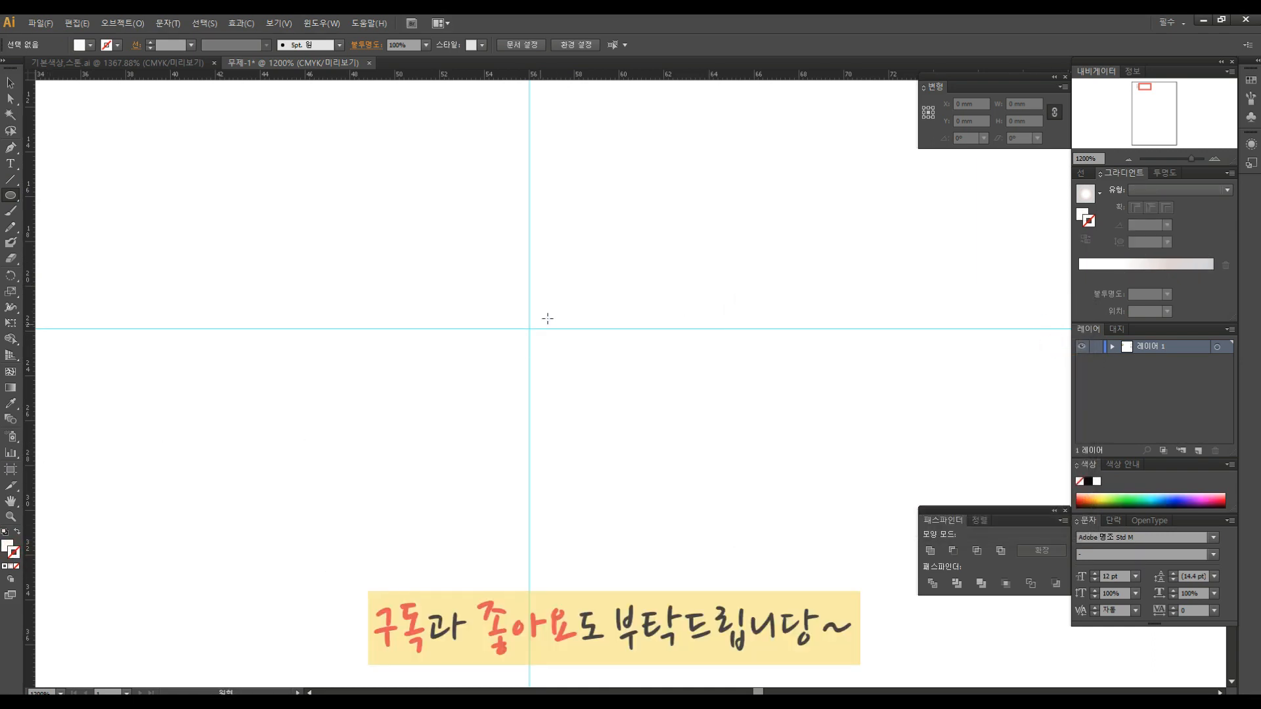
Step: Draw a circle about 7.8 mm across centred on the guide crossing and give it a near-black 0.15 pt stroke
drag(528, 328, 617, 392)
key(v)
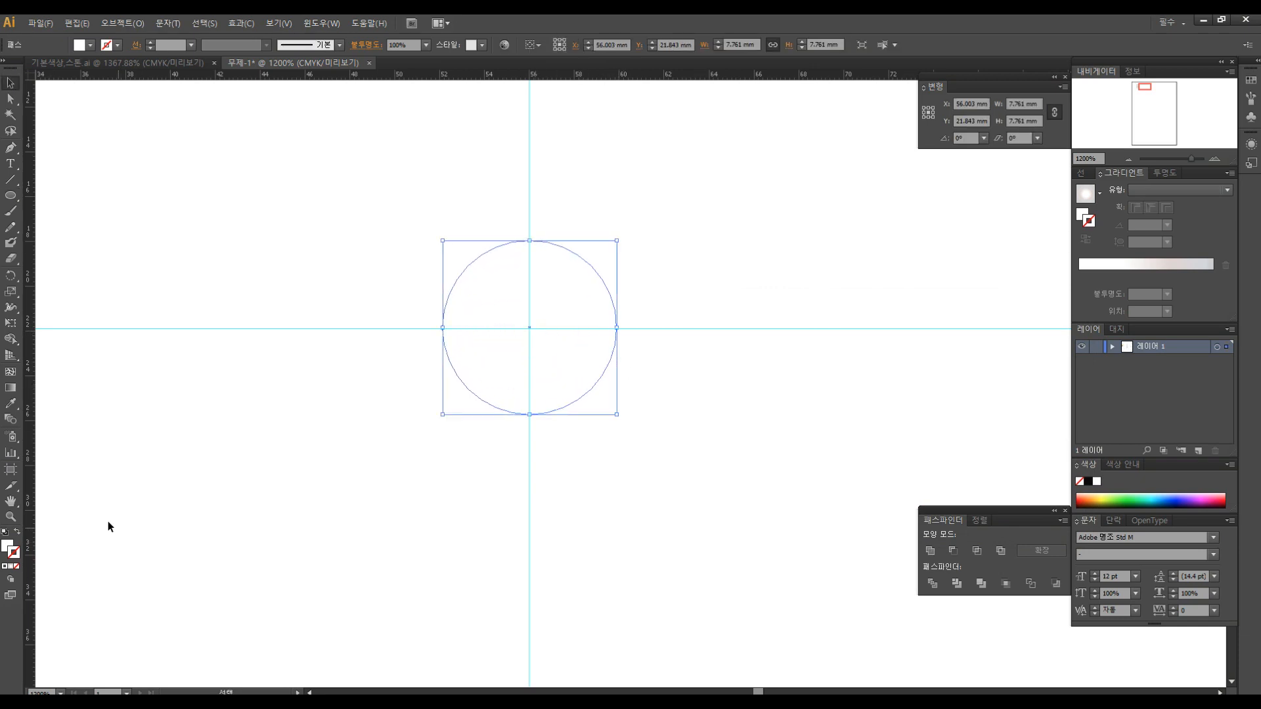
double_click(15, 553)
click(750, 487)
click(1056, 352)
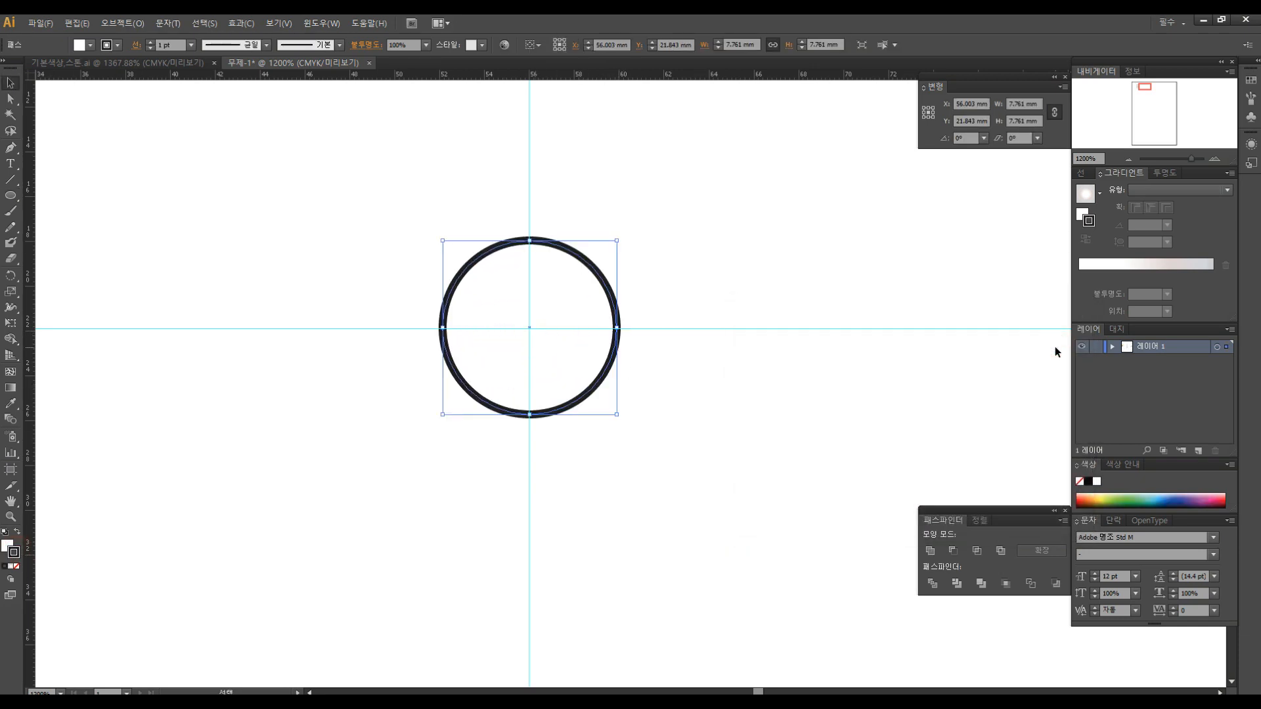
click(1080, 173)
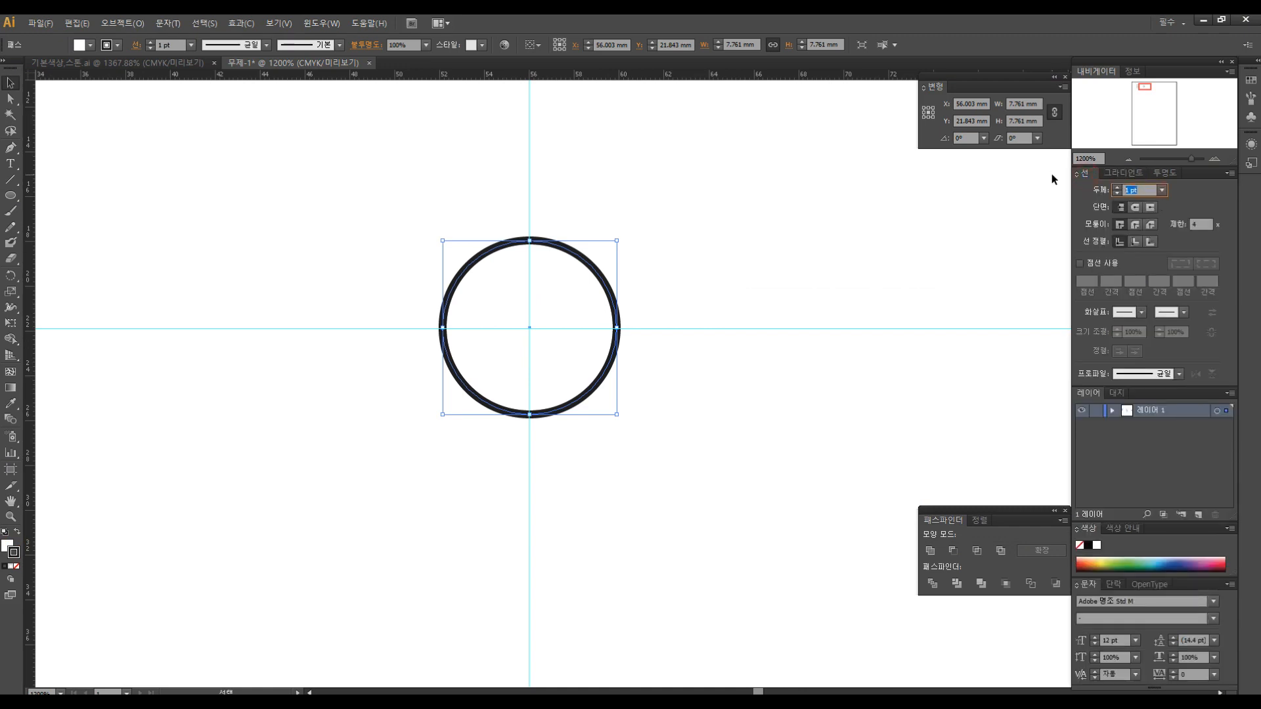
text(0.15)
key(Return)
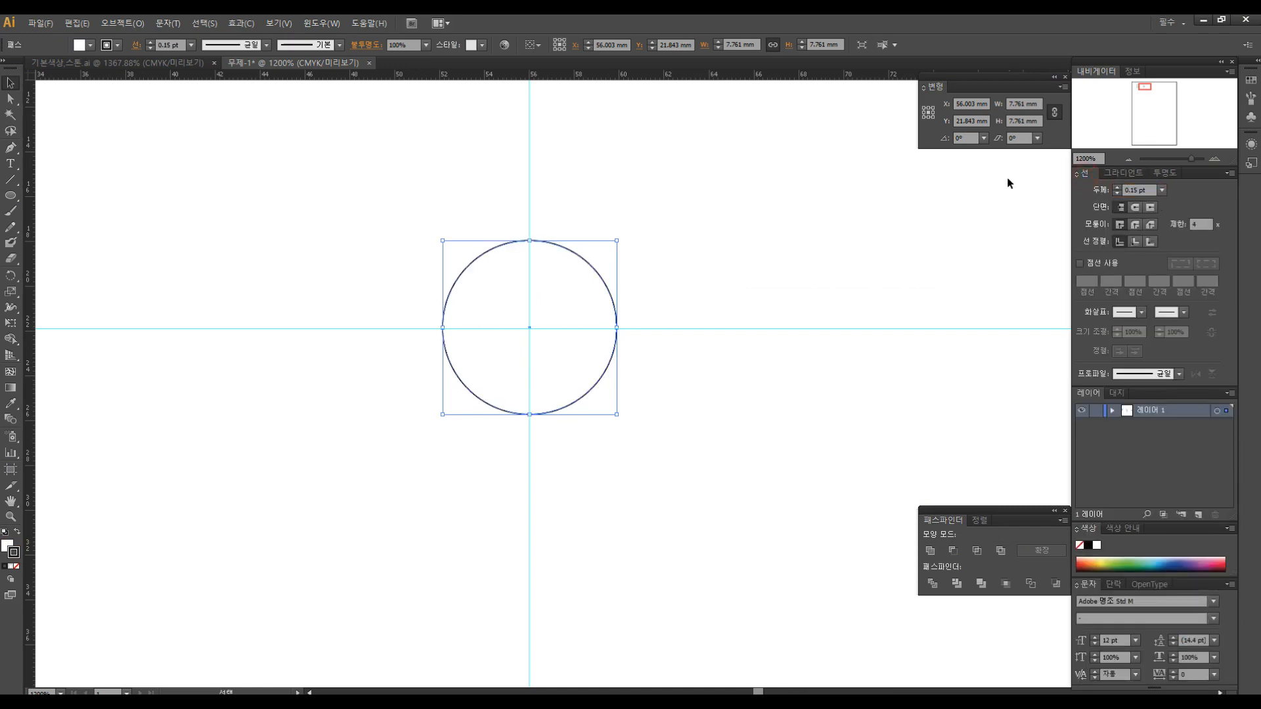
Step: Set the circle's width and height to 10 mm and nudge it slightly left onto the vertical guide
click(1023, 104)
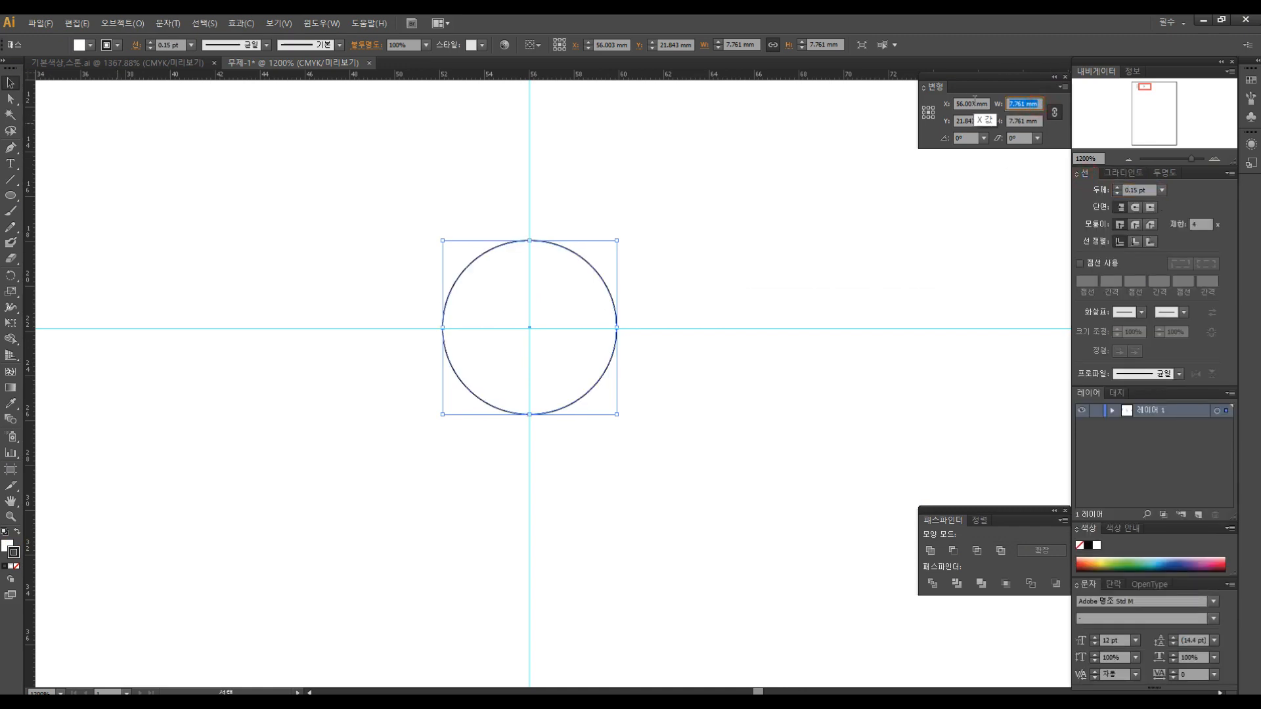
text(10)
key(Return)
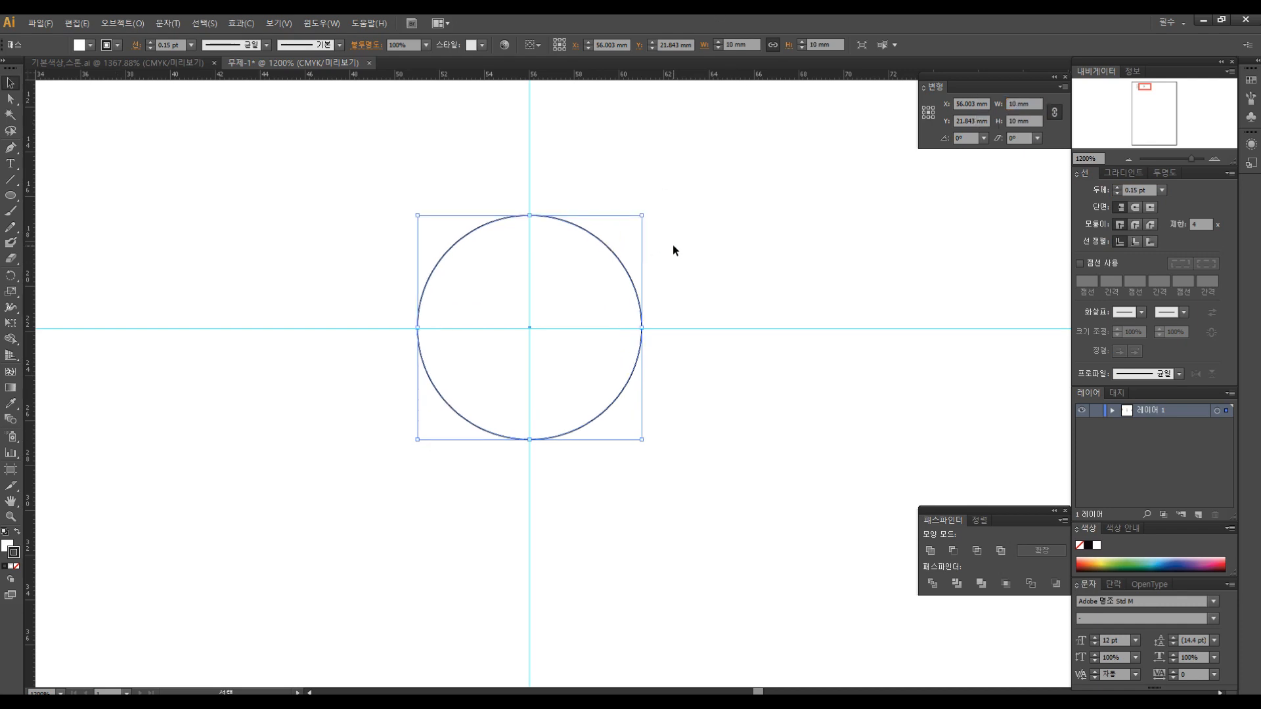
key(Left)
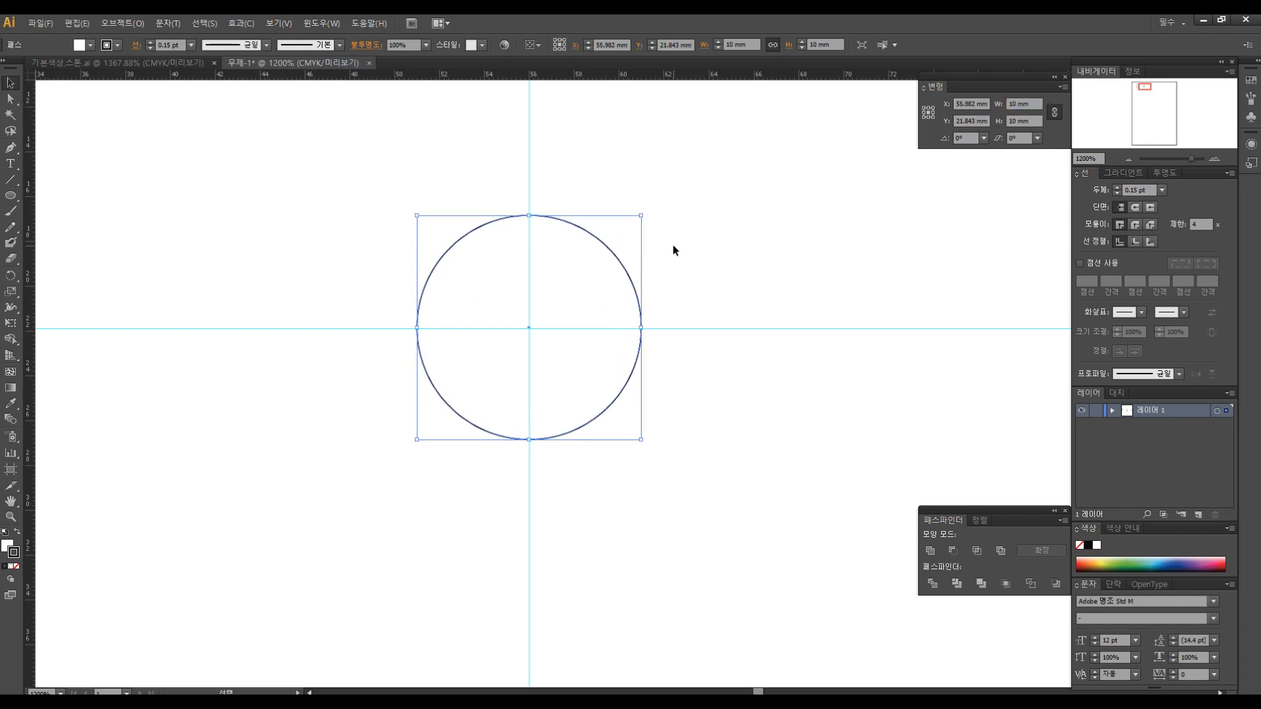
Step: Make a smaller concentric copy of the circle, about 8.5 mm across, with no fill
mouse_move(622, 264)
mouse_down()
mouse_move(637, 266)
mouse_move(614, 261)
mouse_up()
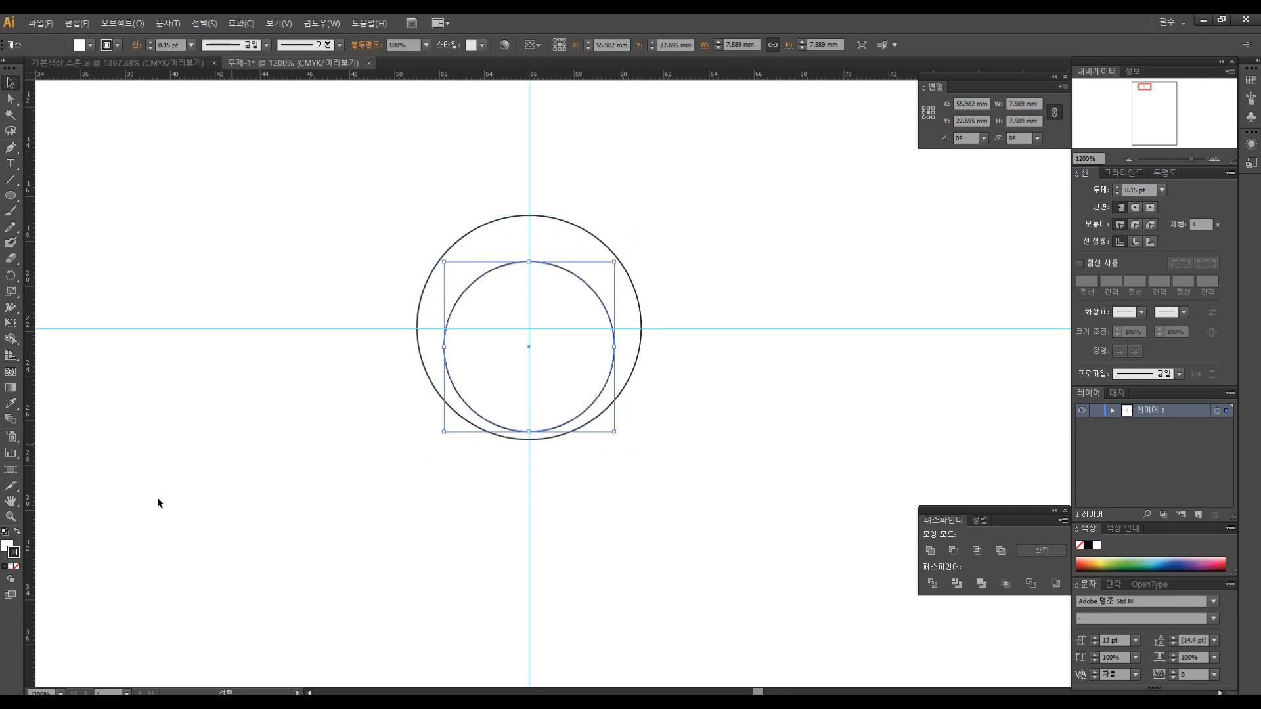
click(12, 554)
click(15, 566)
drag(597, 299, 637, 231)
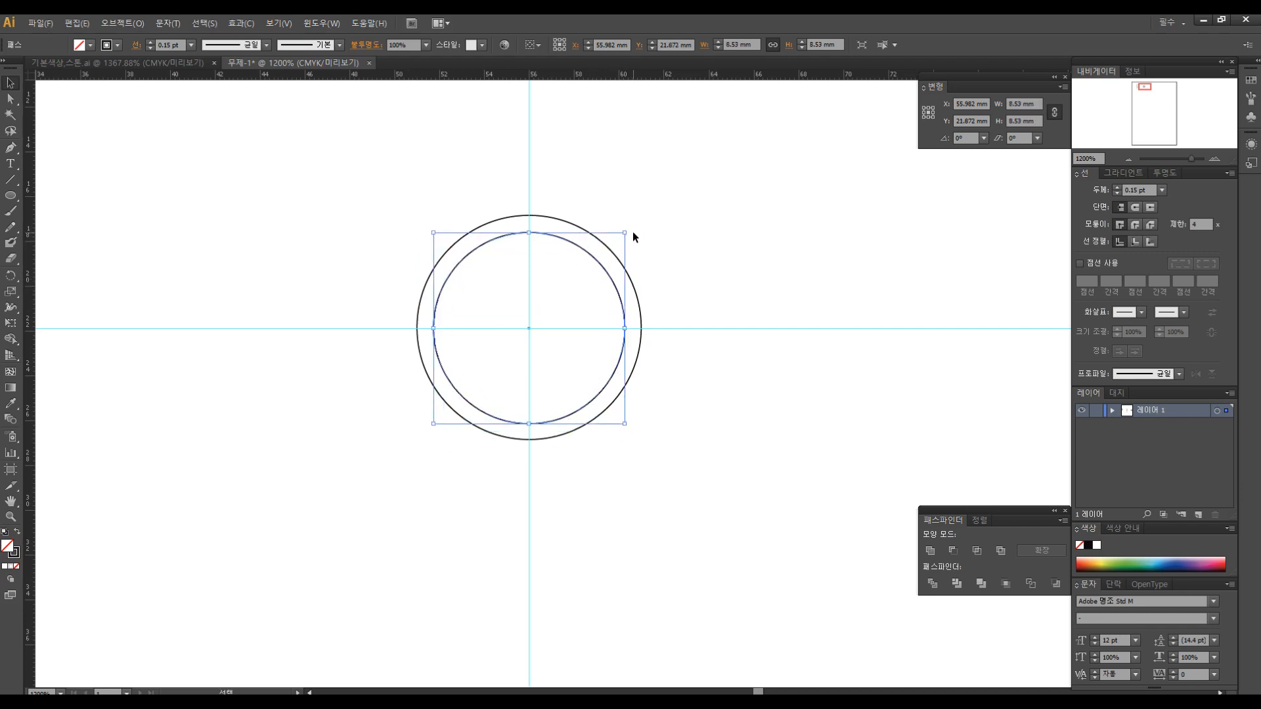
click(726, 281)
Step: Duplicate the inner circle, shrink the copy to about 7 mm and offset it up and left across the inner circle's edge
drag(726, 293, 694, 330)
key(z)
click(633, 360)
click(629, 358)
drag(629, 357, 738, 298)
key(v)
click(633, 268)
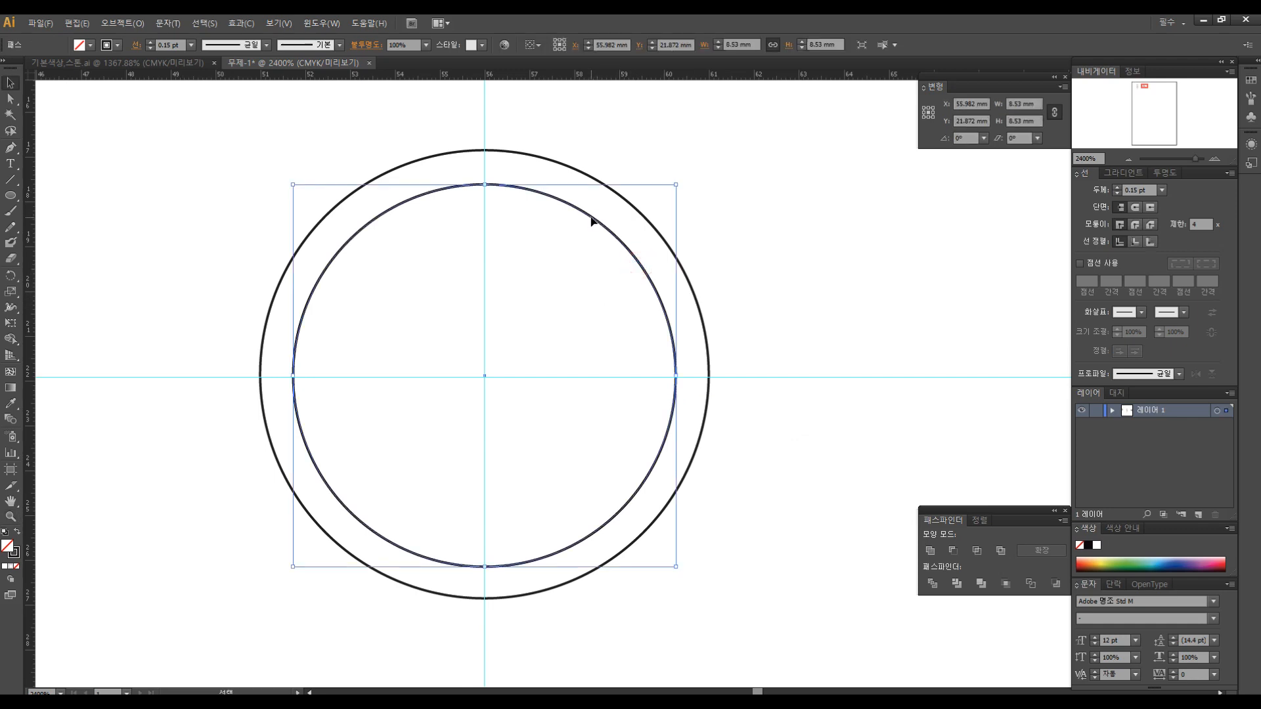
drag(593, 222, 593, 245)
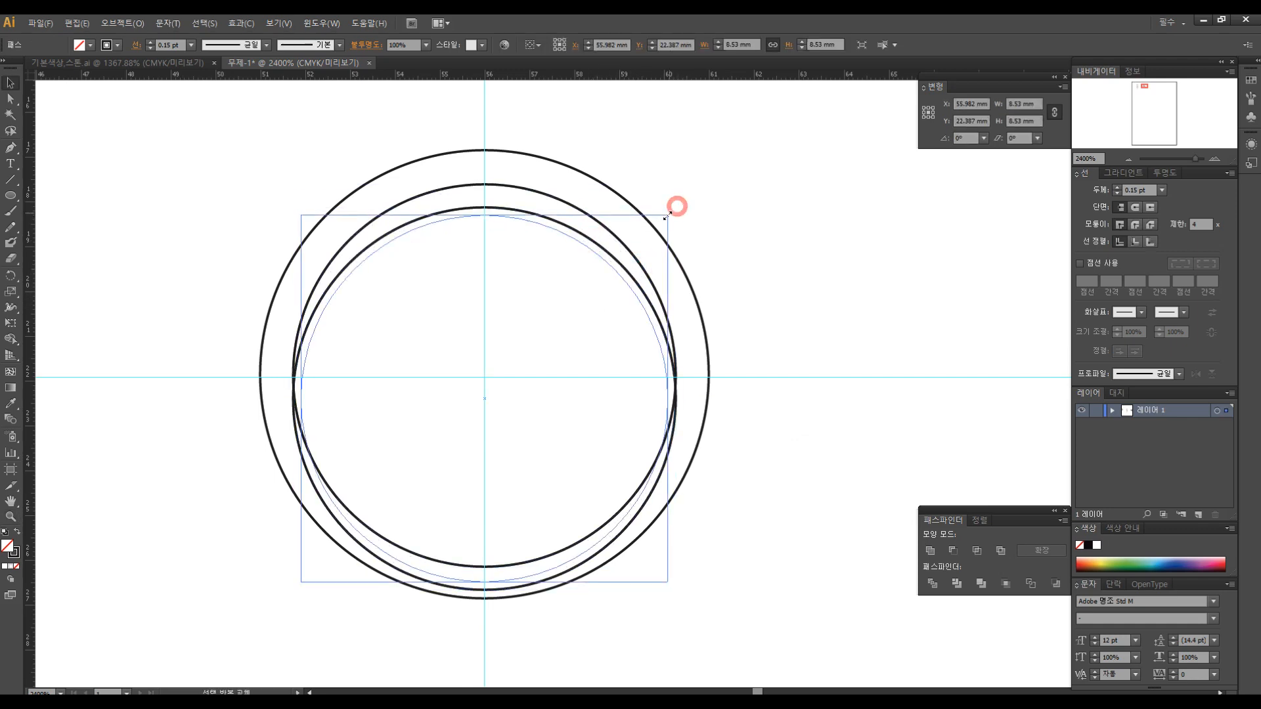
drag(677, 206, 633, 250)
drag(590, 297, 569, 222)
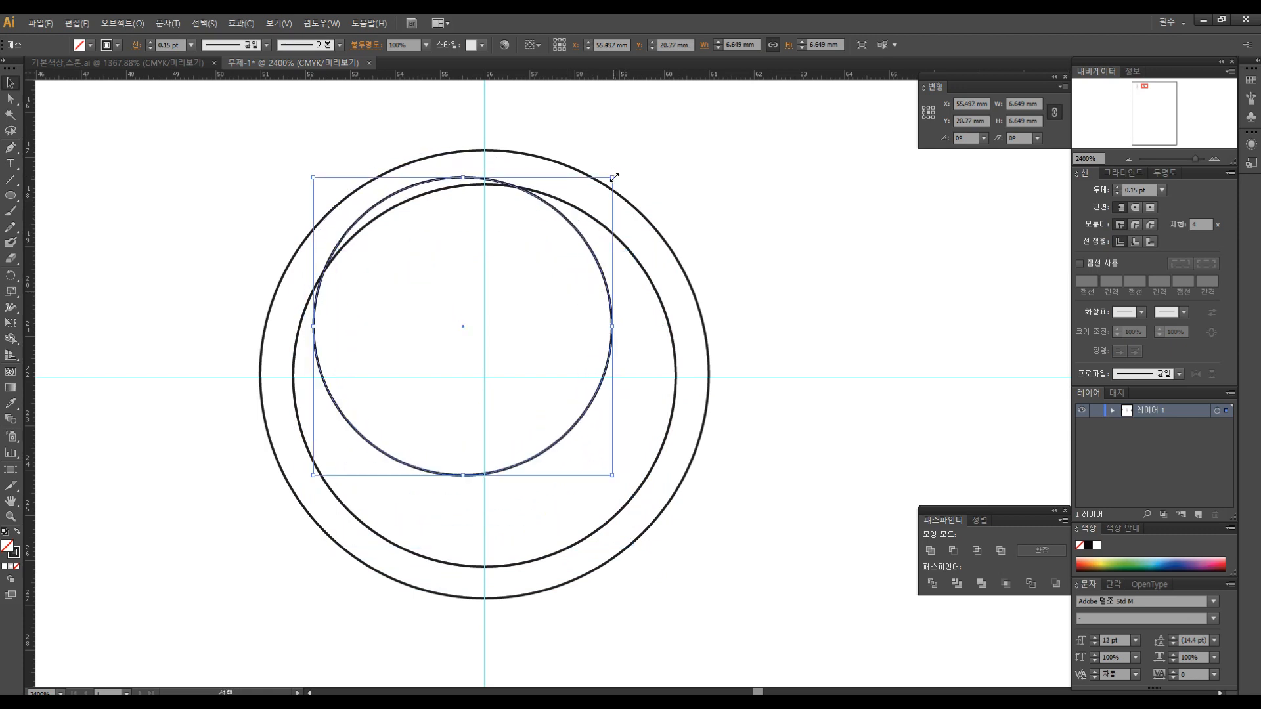
drag(614, 177, 617, 176)
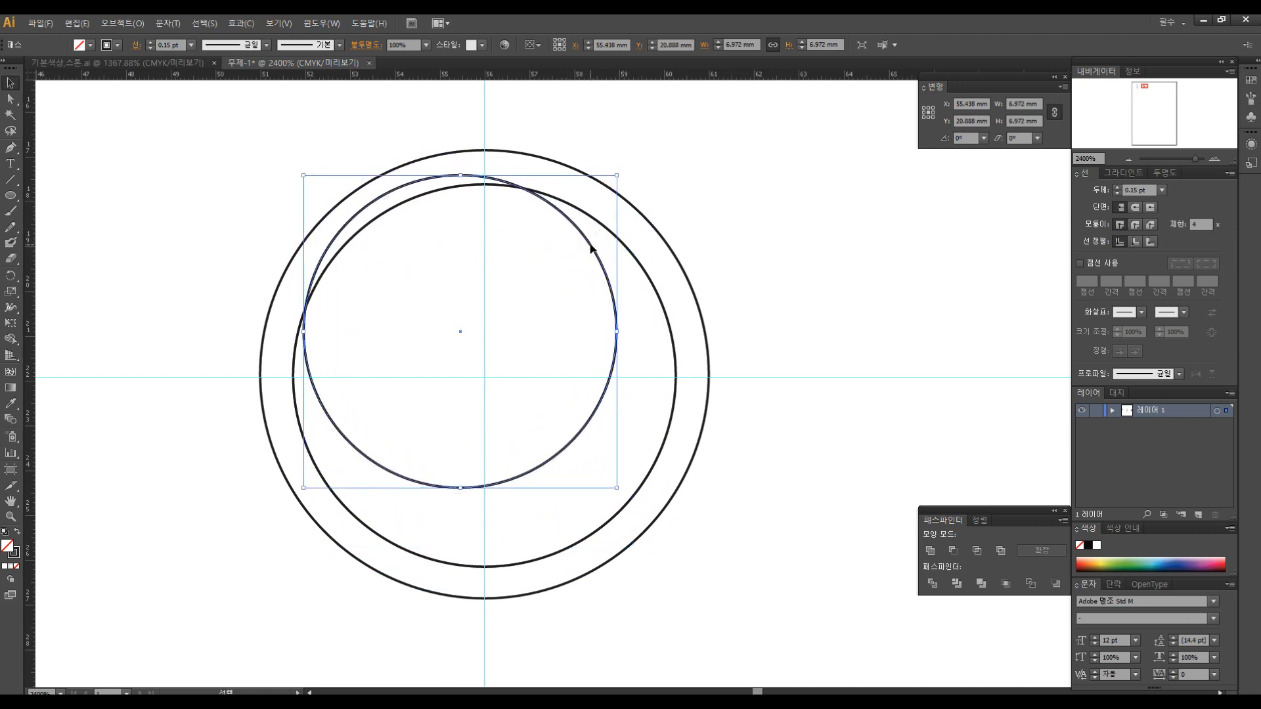
drag(590, 245, 590, 240)
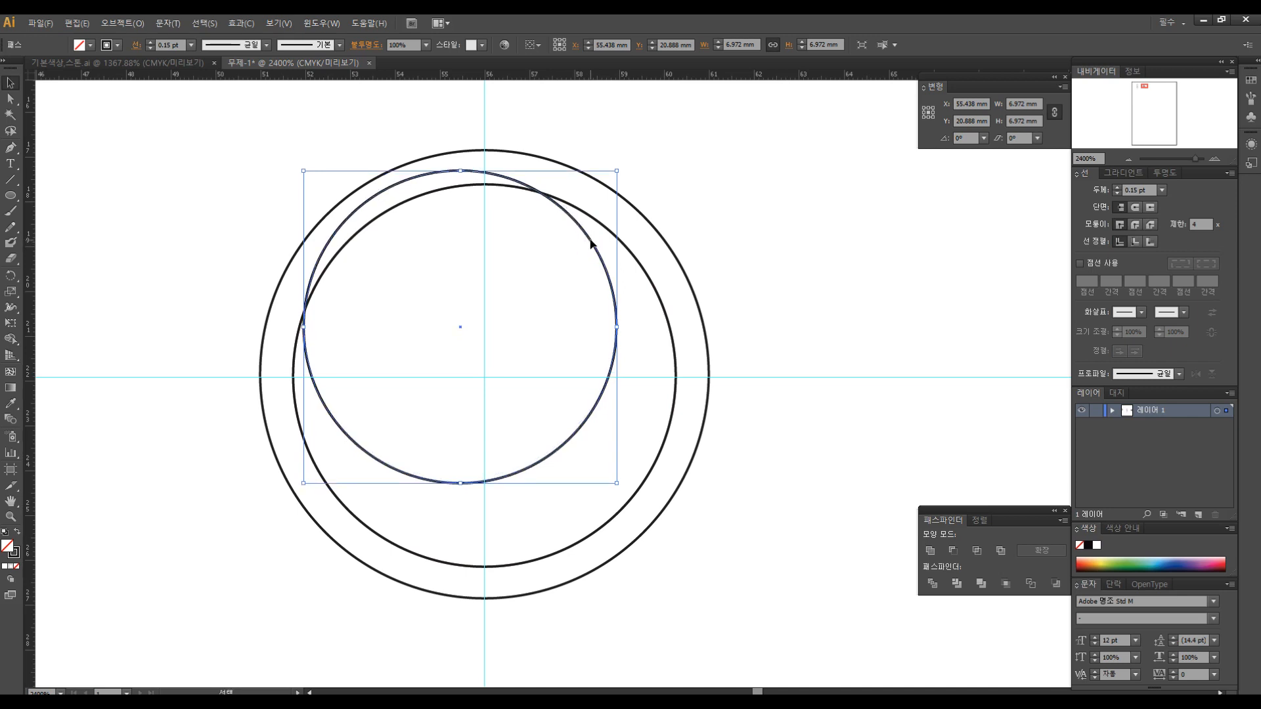
click(788, 265)
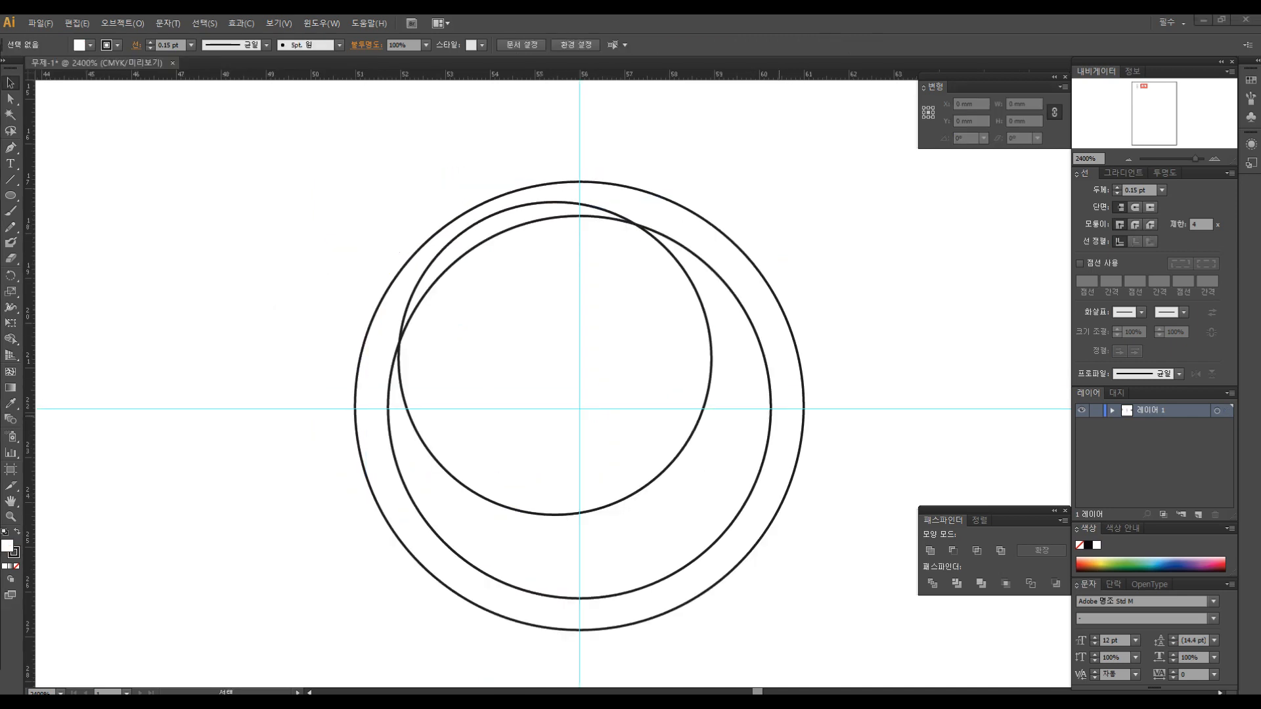
Step: Fill the two inner circles with solid white
click(309, 199)
drag(908, 381, 834, 369)
ctrl+click(661, 338)
drag(573, 409, 604, 346)
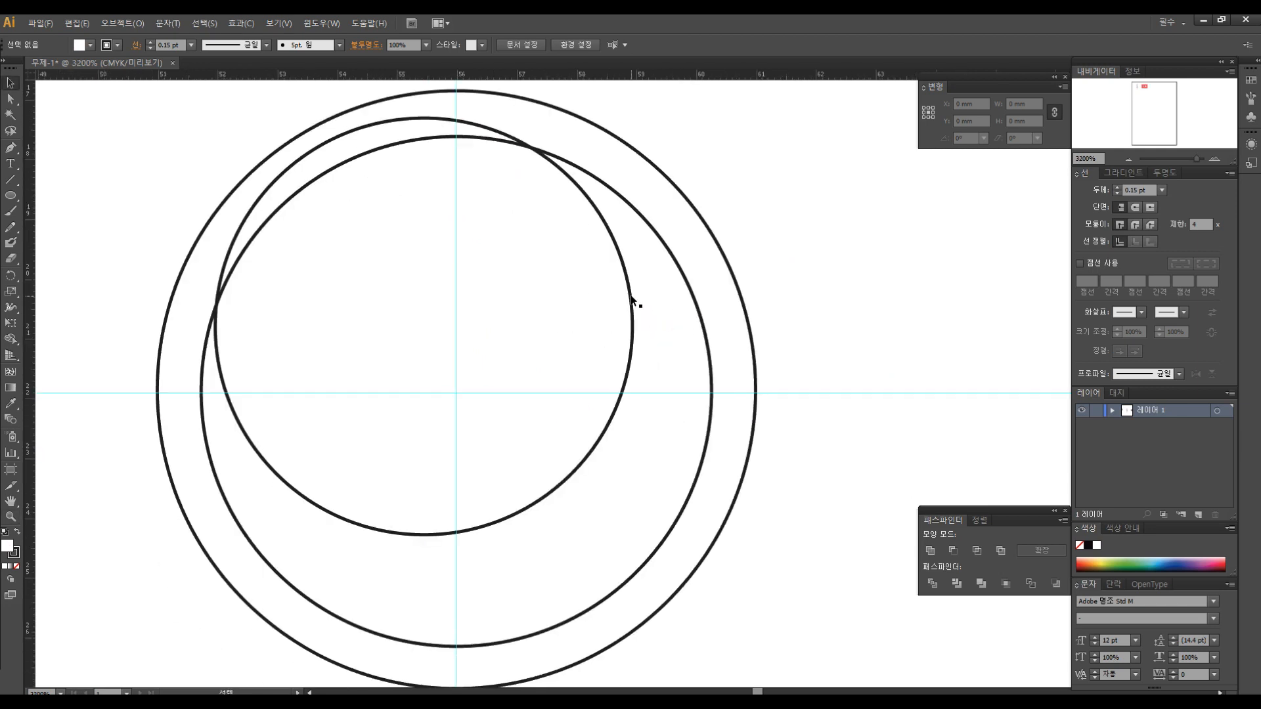
click(630, 299)
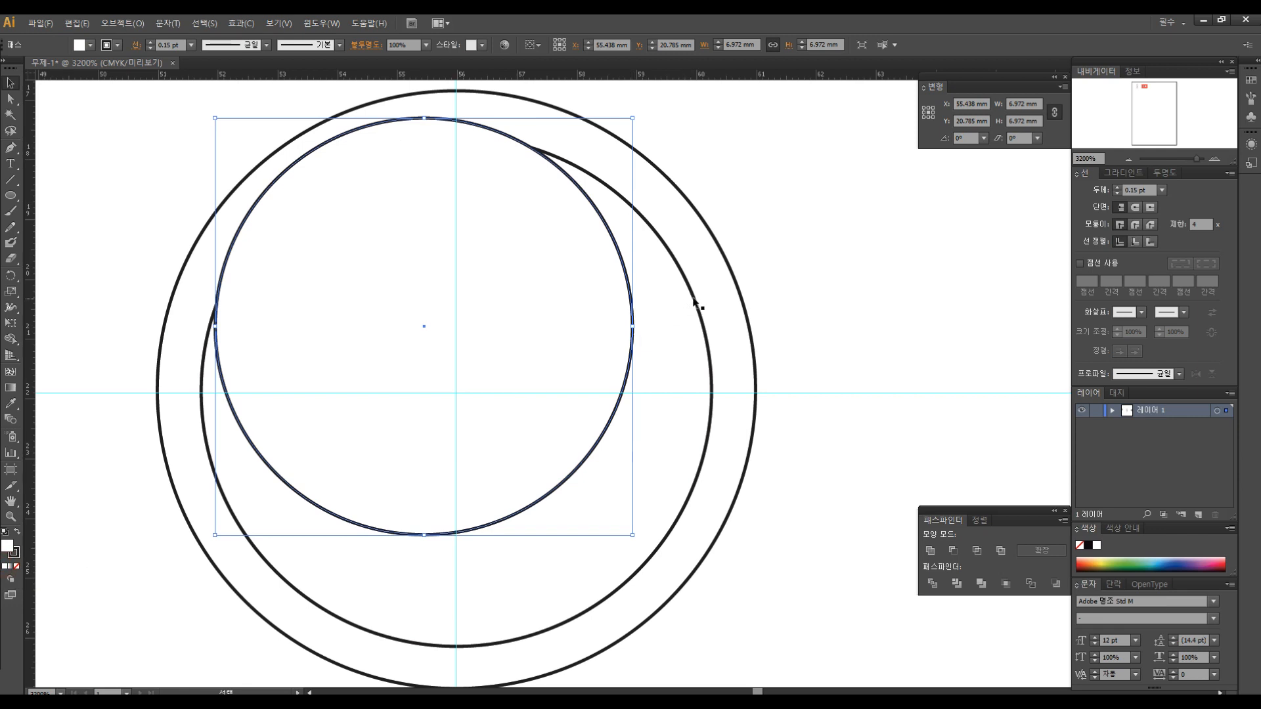
click(692, 293)
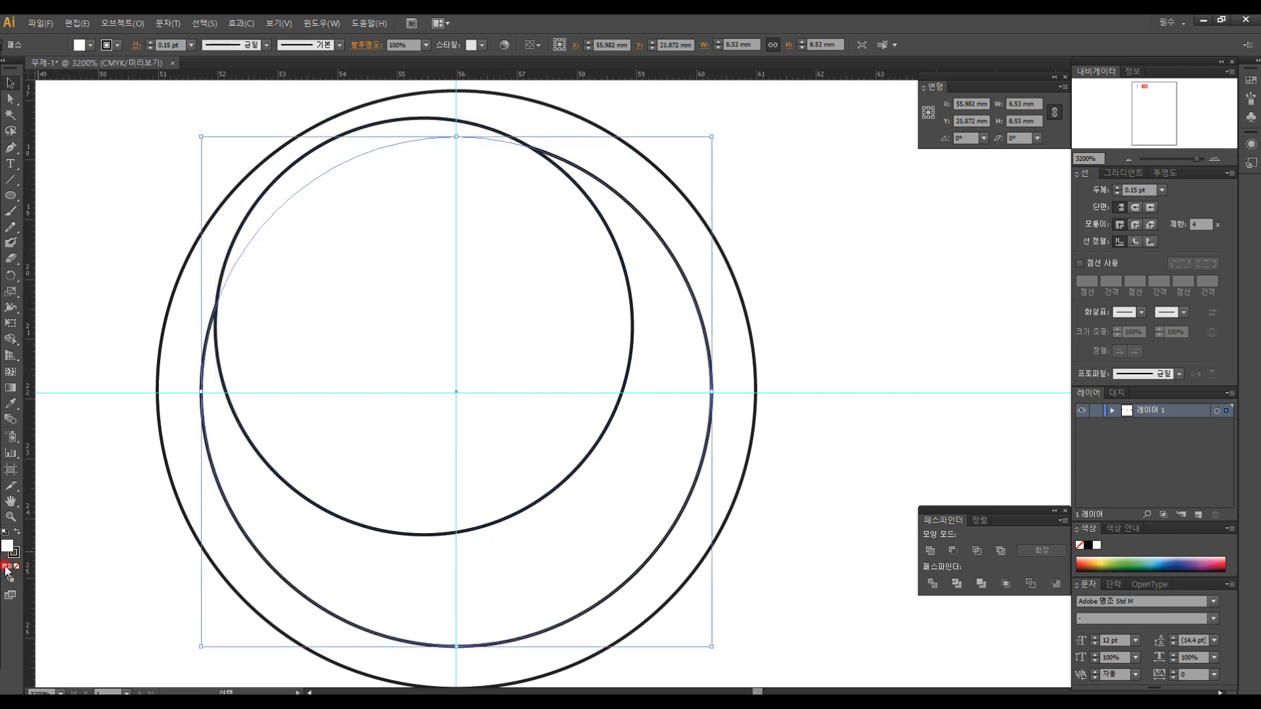
click(844, 268)
Step: Subtract the smallest circle from the middle circle with Minus Front to form a crescent
click(680, 275)
shift+click(632, 293)
click(953, 551)
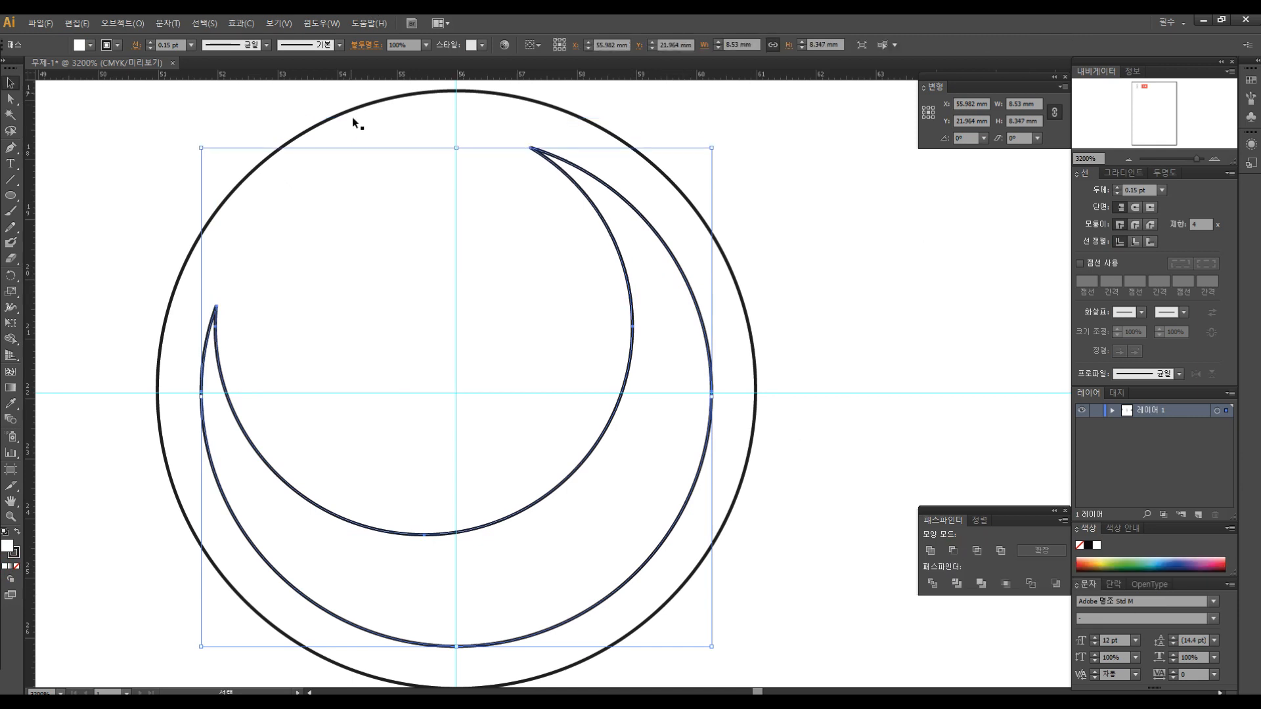
Step: Remove the stroke from the crescent
click(17, 555)
click(17, 566)
click(942, 338)
click(679, 382)
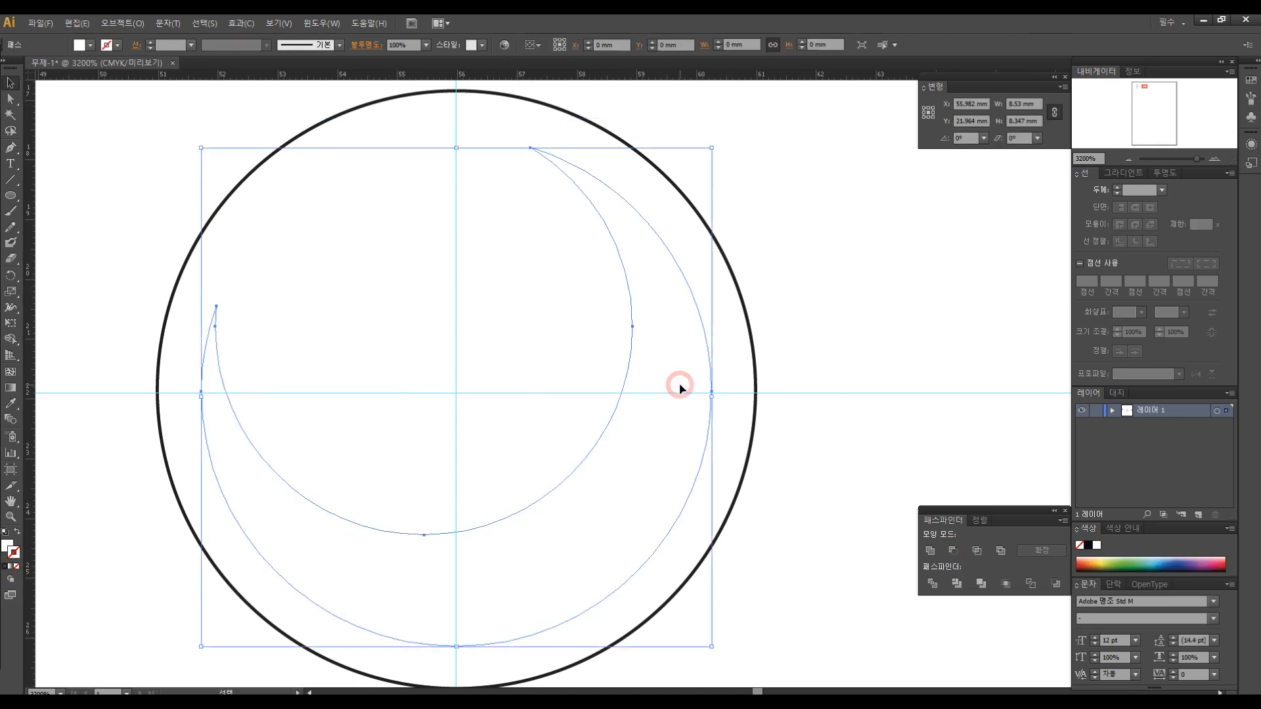
click(876, 307)
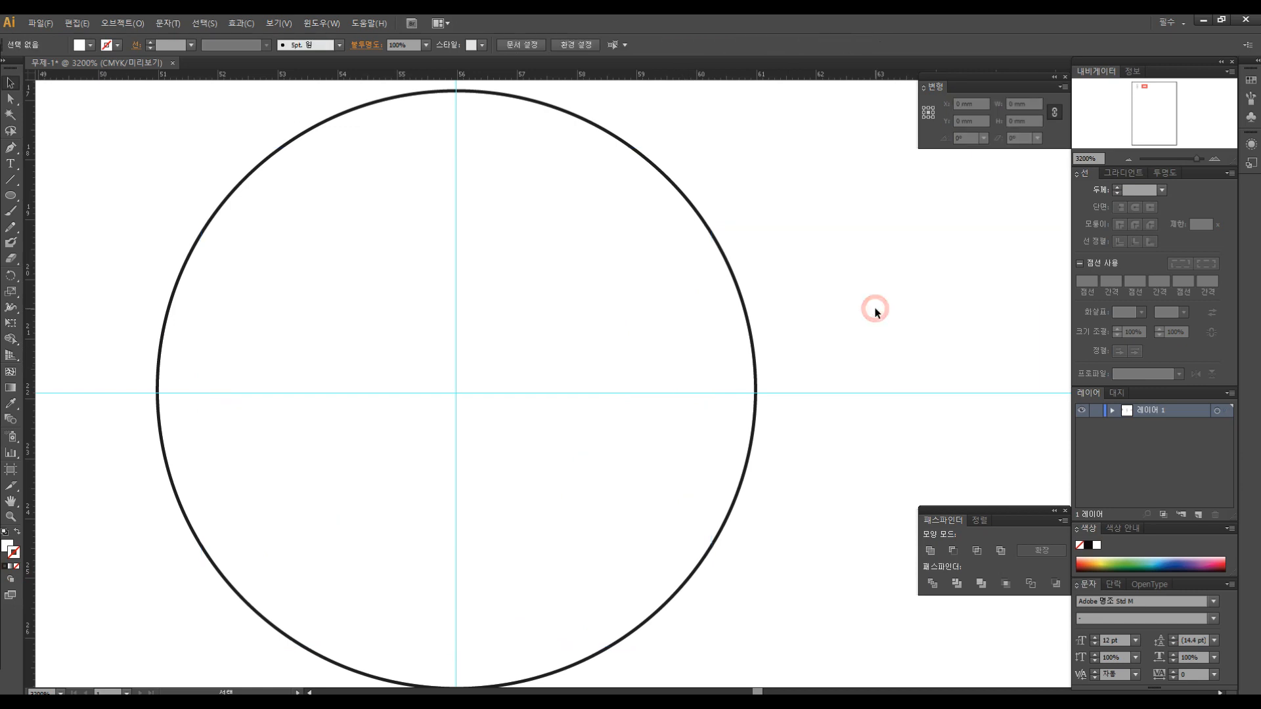
Step: Fill the crescent with the radial white, pinkish and grey gradient
click(589, 550)
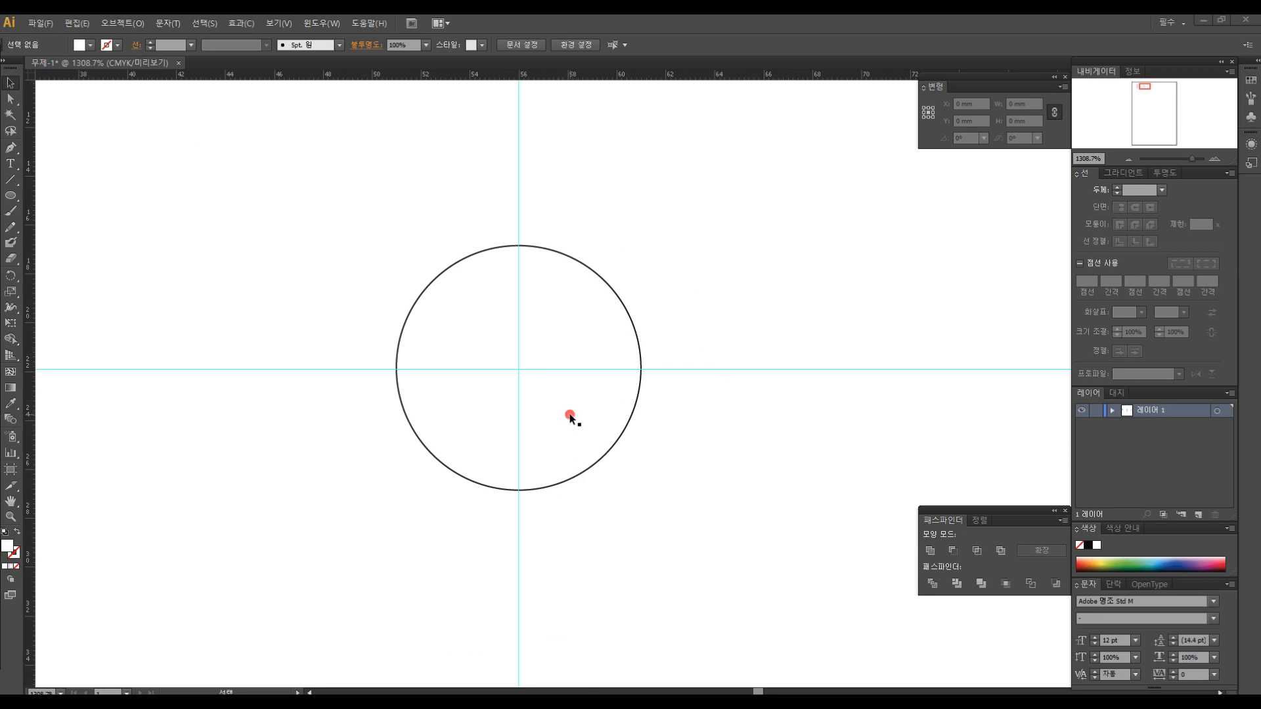
click(571, 395)
click(10, 566)
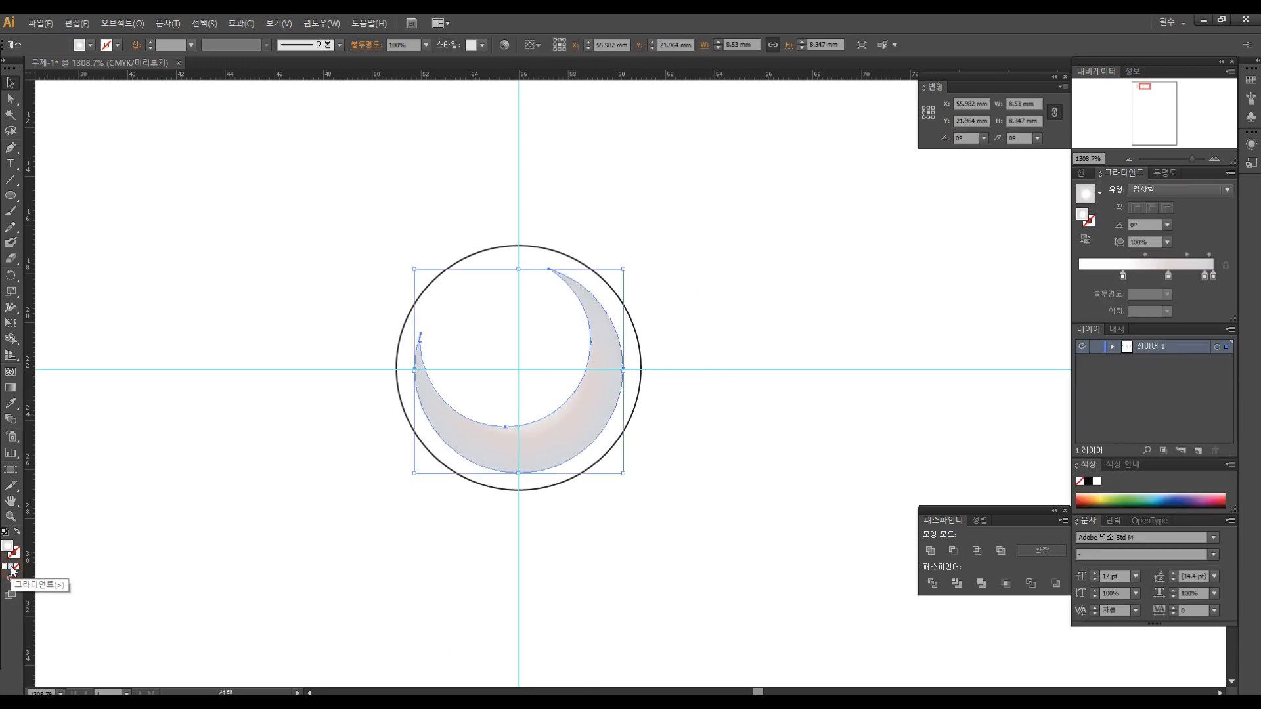
click(740, 349)
Step: Examine the crescent's gradient shading inside the outer circle up close
drag(757, 335, 679, 319)
key(z)
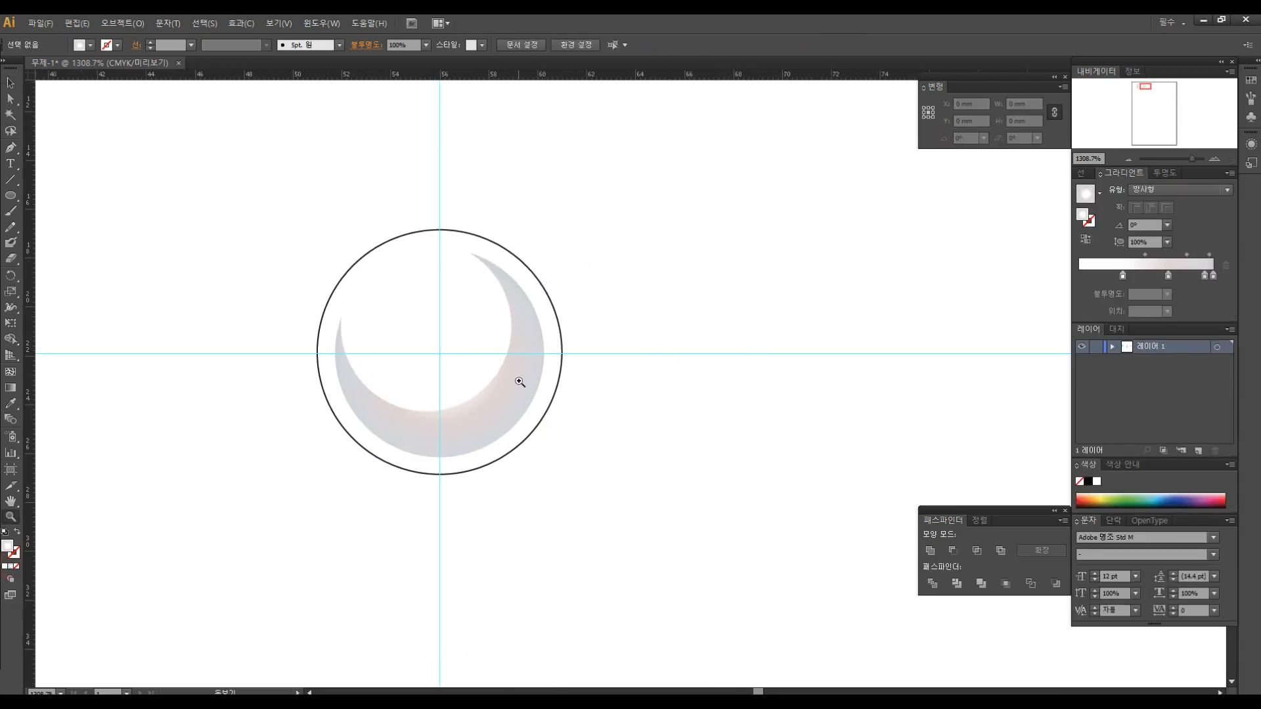
click(525, 381)
click(608, 410)
drag(615, 400, 588, 436)
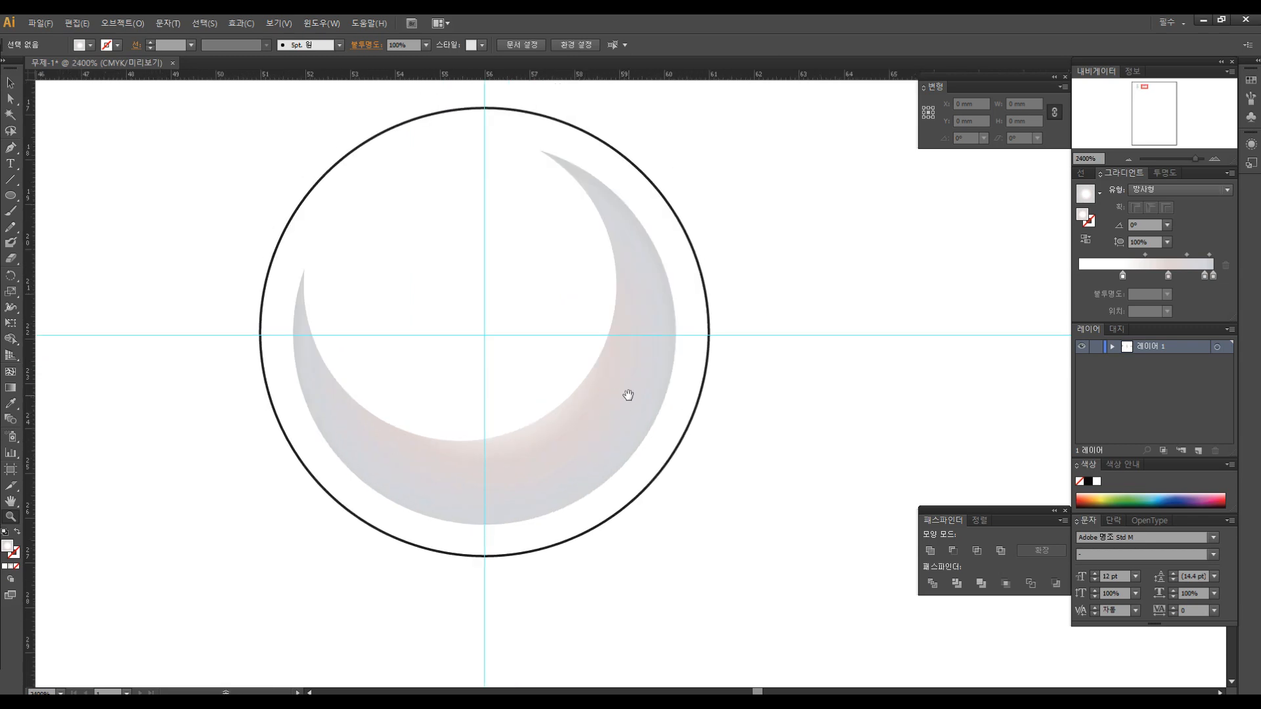
drag(627, 394, 595, 438)
alt+click(430, 394)
drag(687, 416, 497, 401)
Step: Fill the 10 mm outer circle with the radial white and light beige gradient
key(v)
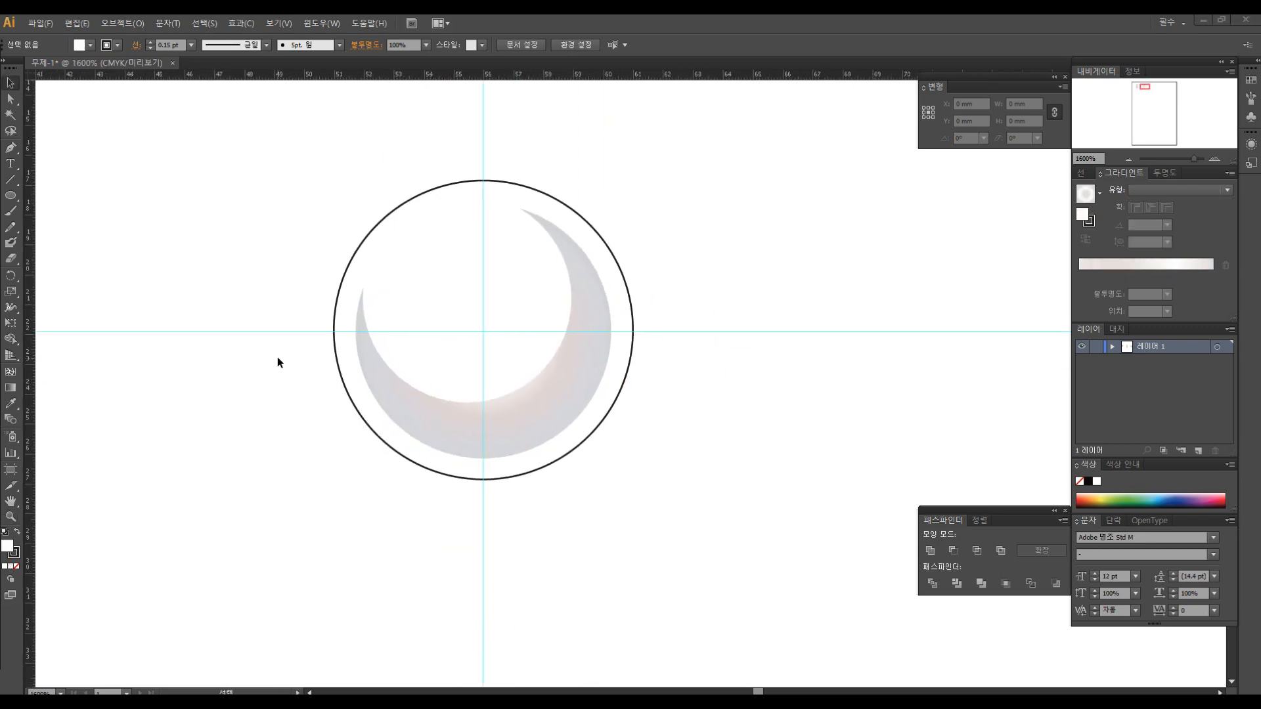
click(387, 446)
click(387, 446)
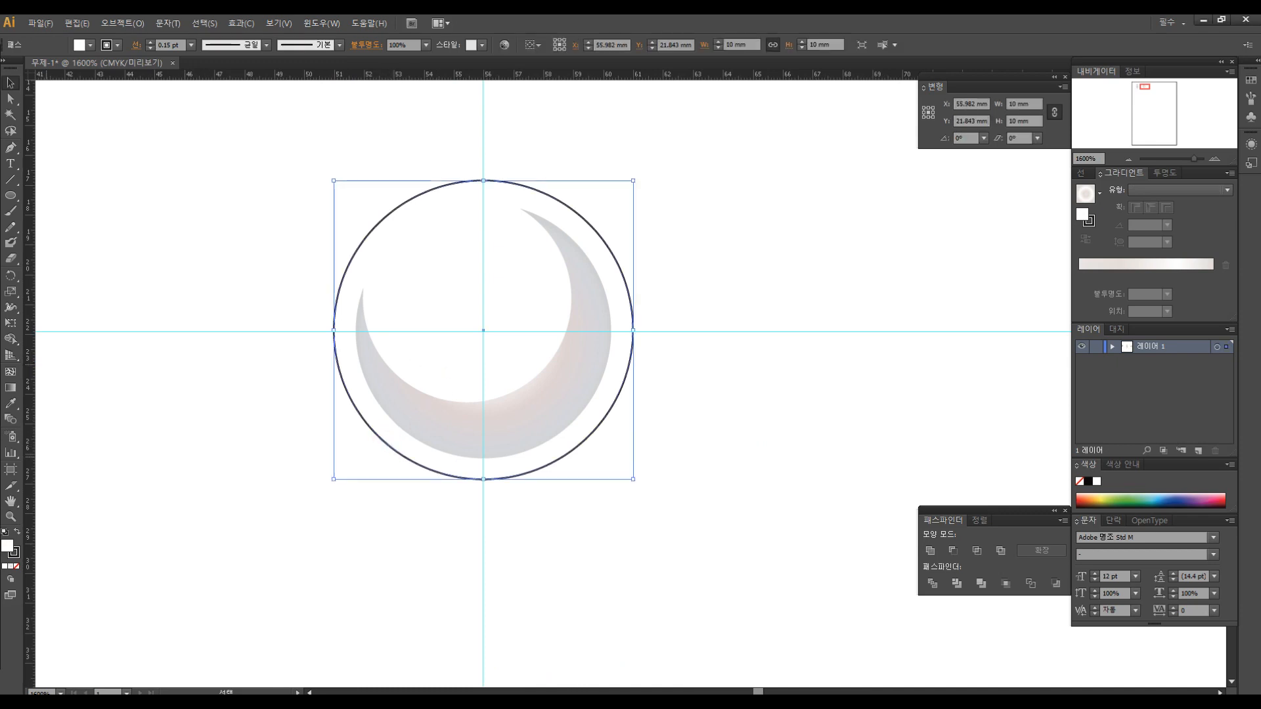
click(12, 569)
click(758, 269)
drag(694, 385, 689, 435)
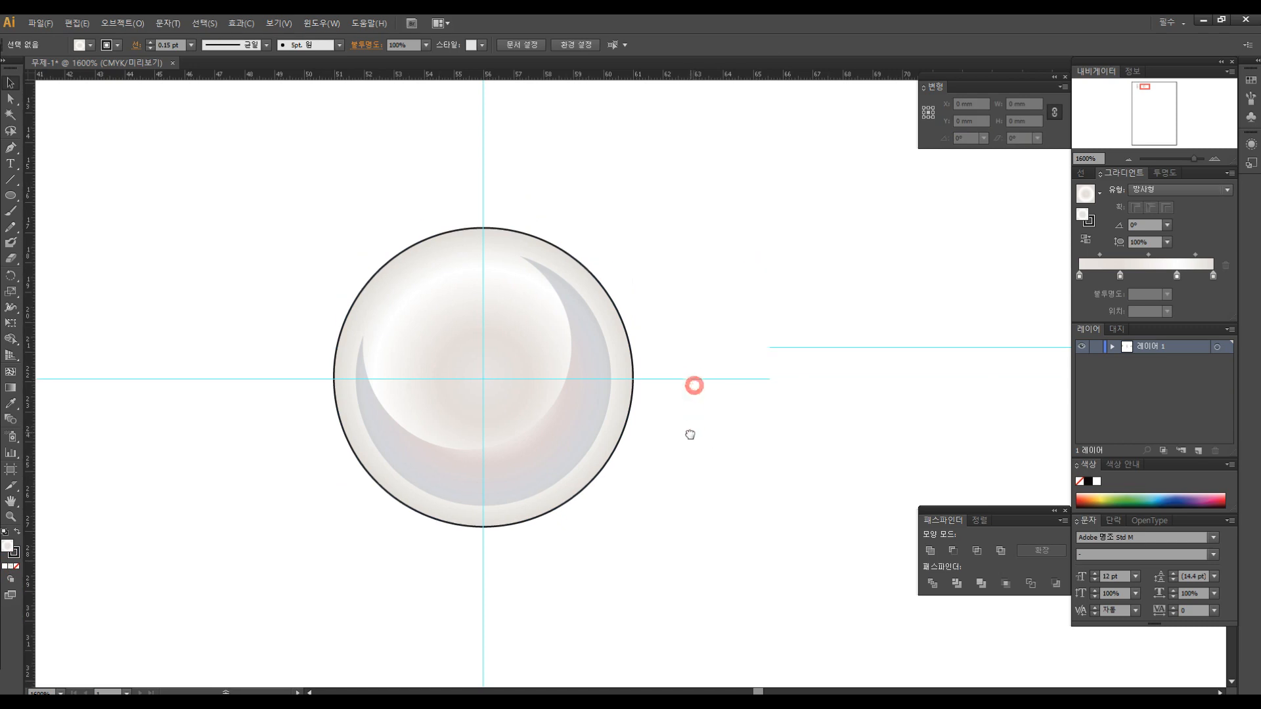
ctrl+click(597, 400)
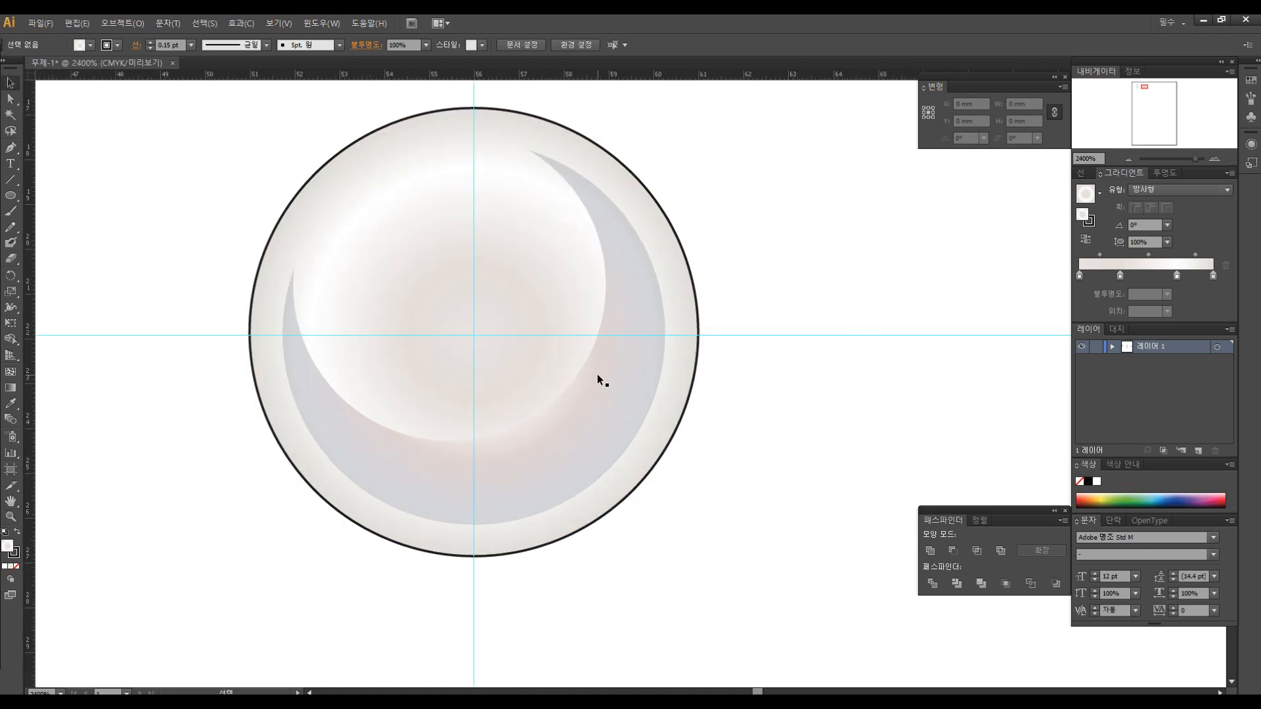
Step: Shift the pinkish stop of the crescent's radial gradient slightly outward along the gradient annotator
click(598, 379)
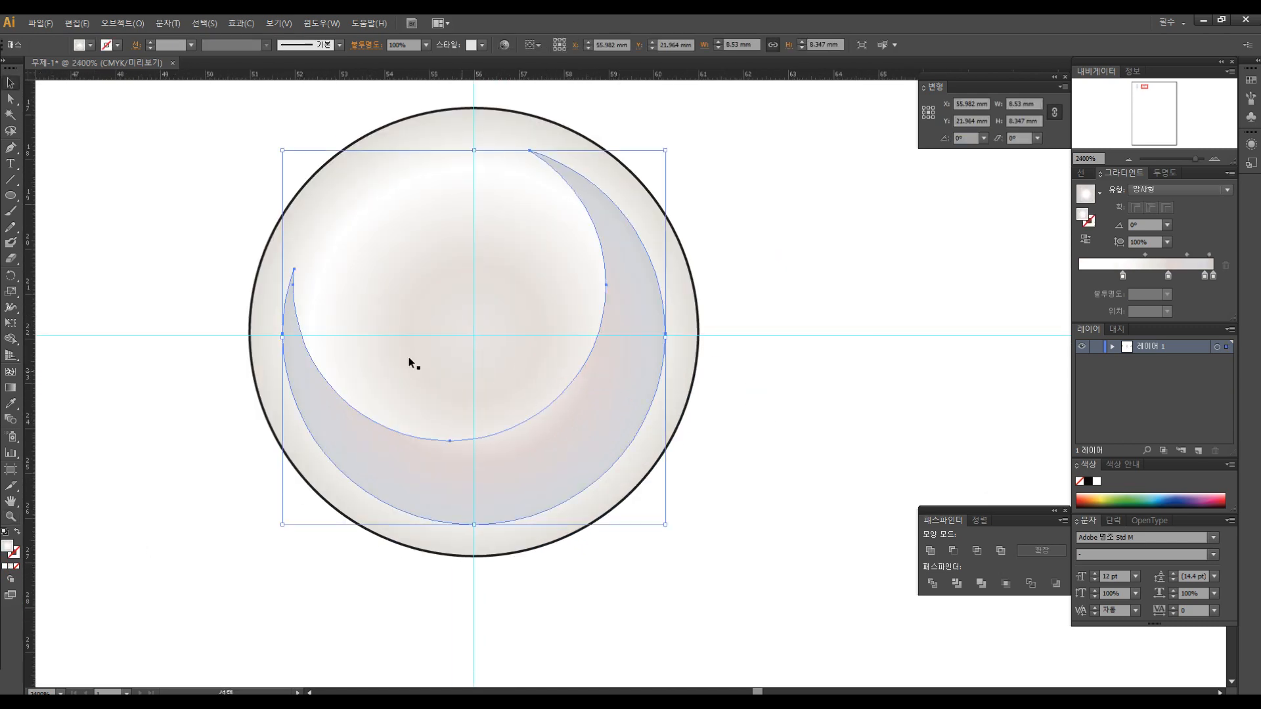
click(11, 387)
mouse_move(594, 346)
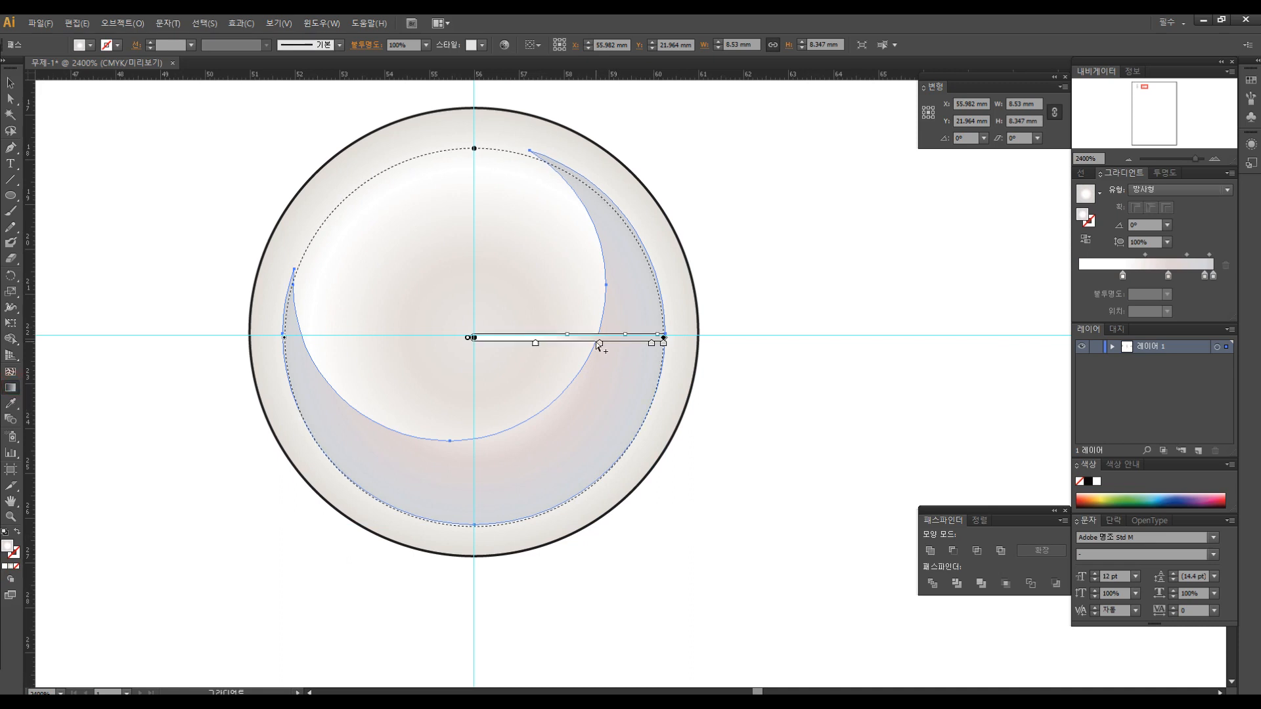
mouse_move(599, 344)
mouse_down()
mouse_move(571, 335)
mouse_move(609, 346)
mouse_up()
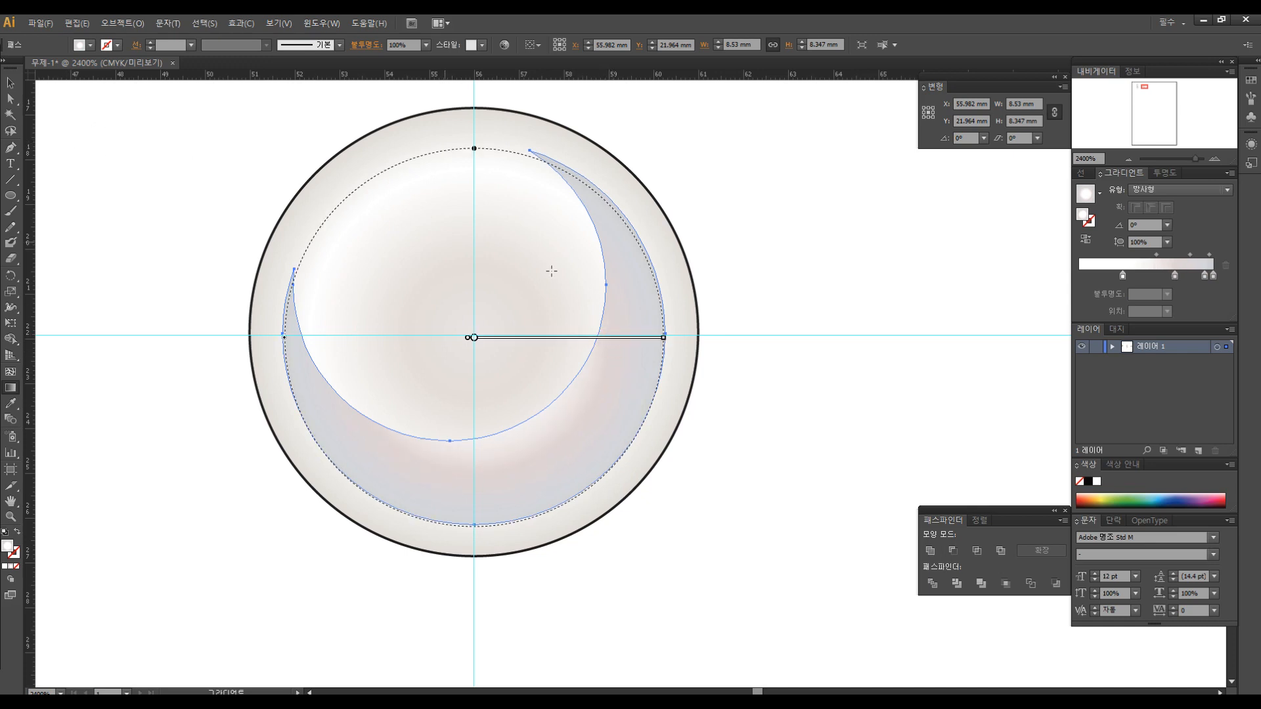
click(12, 80)
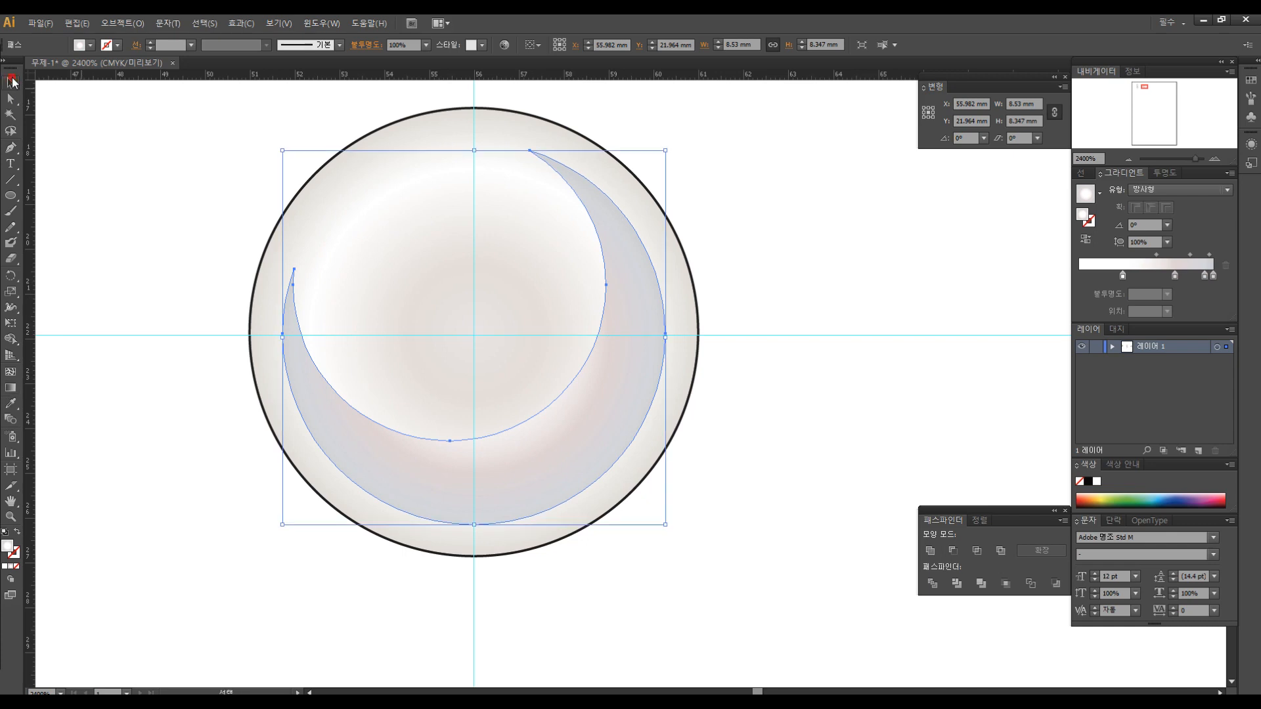
click(124, 139)
Step: Examine the pearl's overall shading from farther away and up close
key(z)
alt+click(650, 406)
alt+click(650, 406)
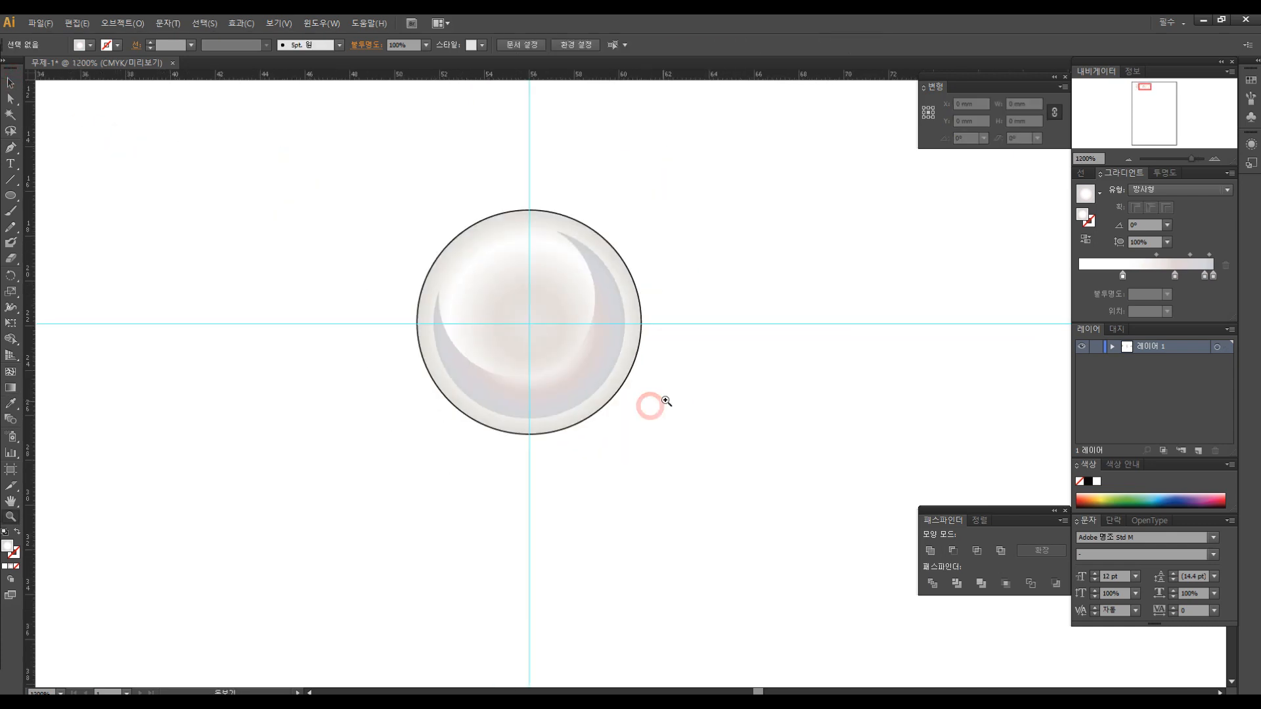
drag(664, 399, 633, 415)
click(632, 368)
click(596, 362)
drag(545, 375, 663, 363)
Step: Draw a circle about 0.88 mm across beside the pearl and fill it with solid white
key(v)
click(10, 195)
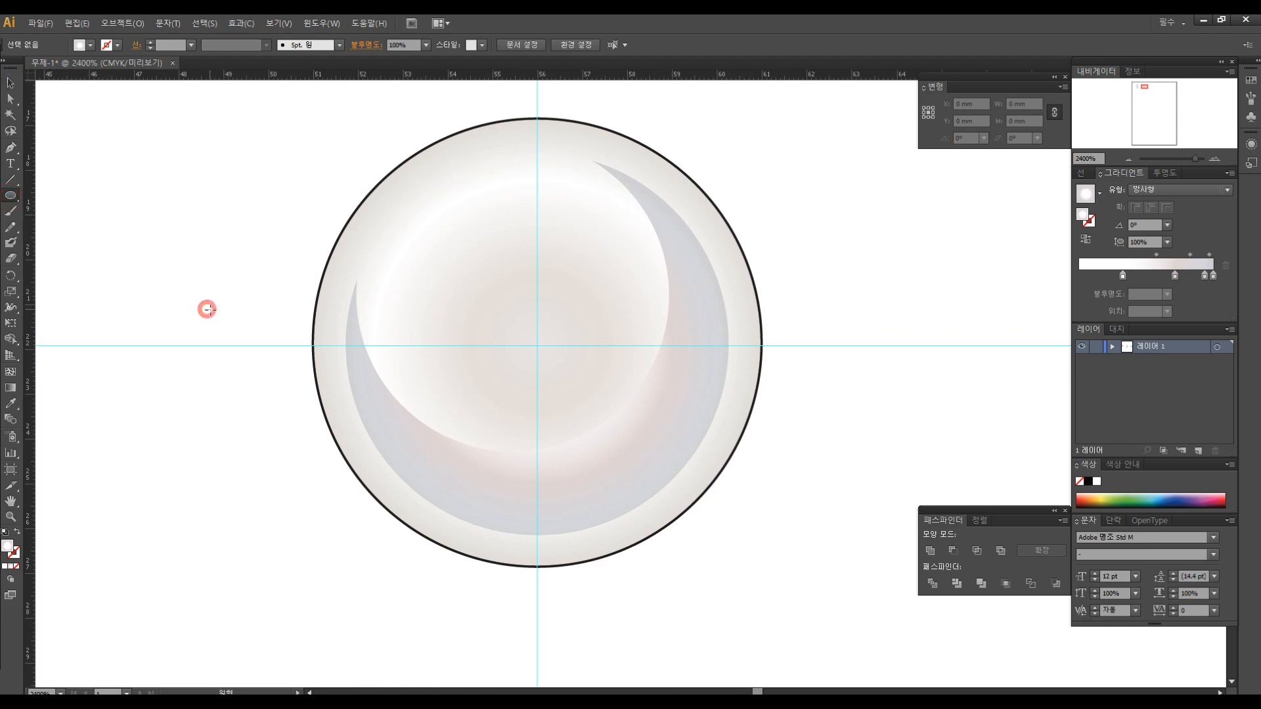
drag(206, 308, 226, 324)
key(v)
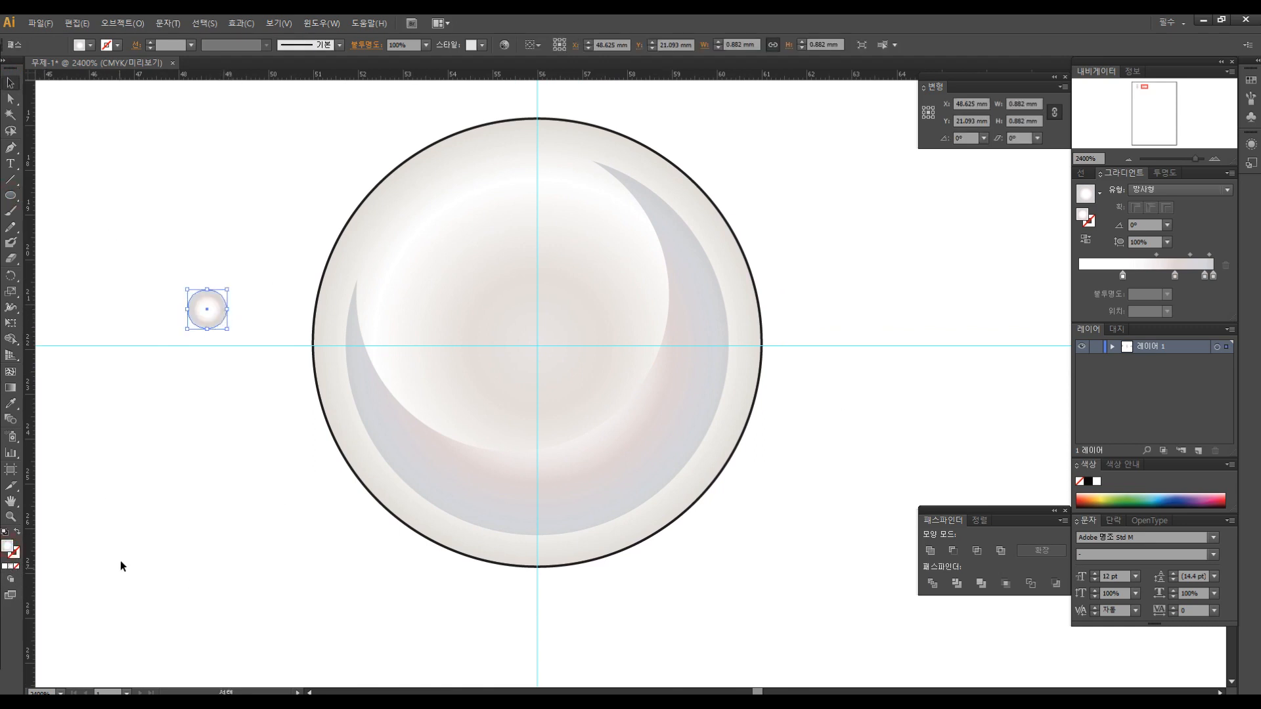
double_click(6, 550)
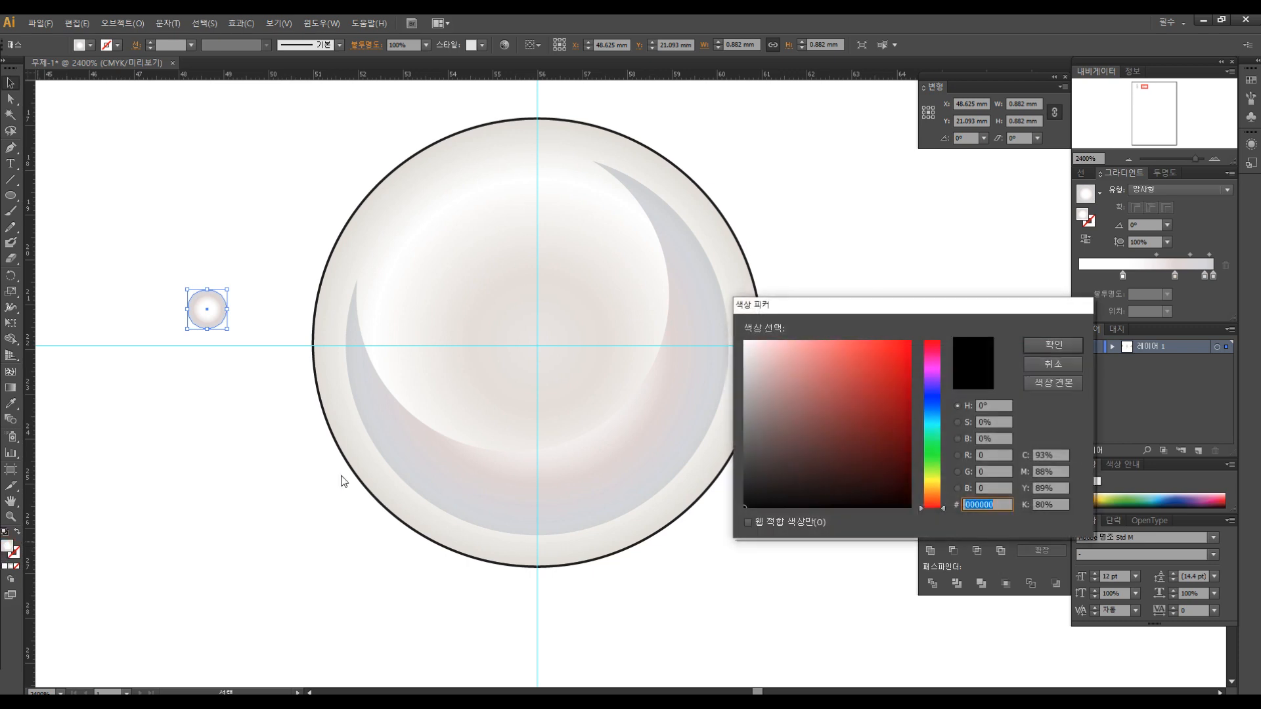
drag(762, 362, 747, 343)
click(1034, 342)
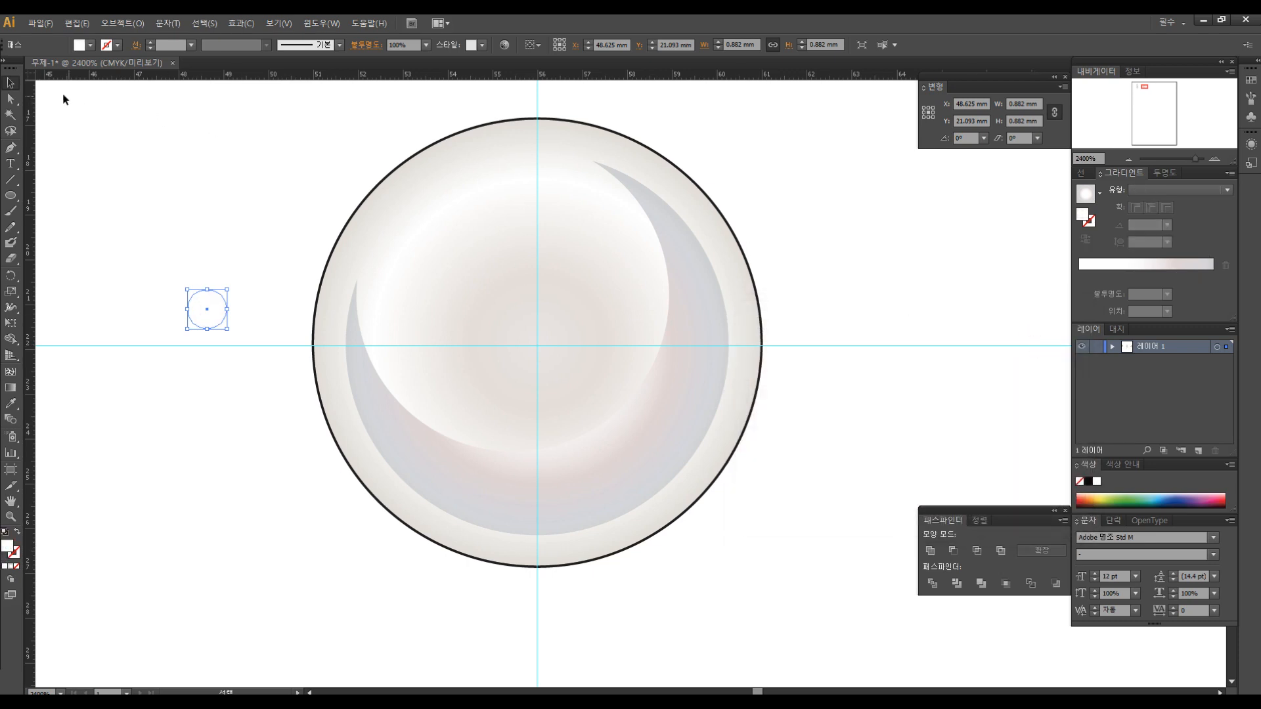
Step: Place the small white circle on the crescent's lower edge at about 0.76 mm and subtract it from the crescent with Minus Front
drag(210, 319, 599, 504)
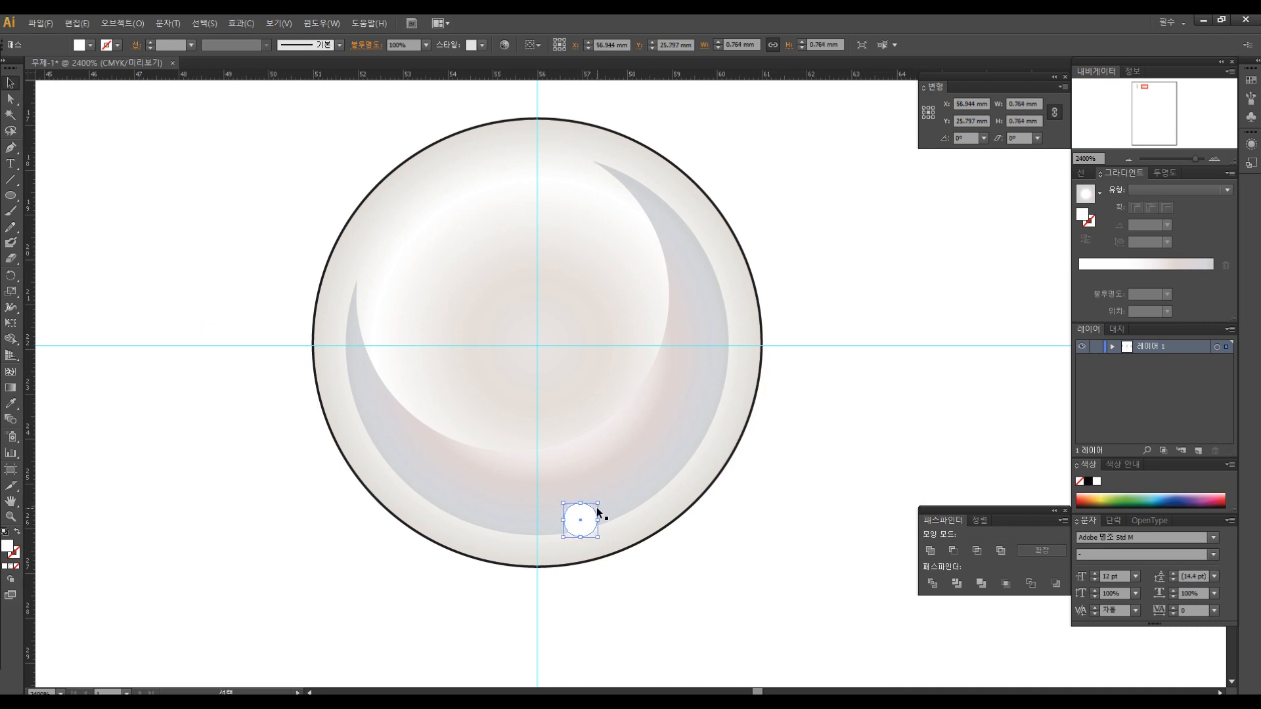
shift+click(635, 471)
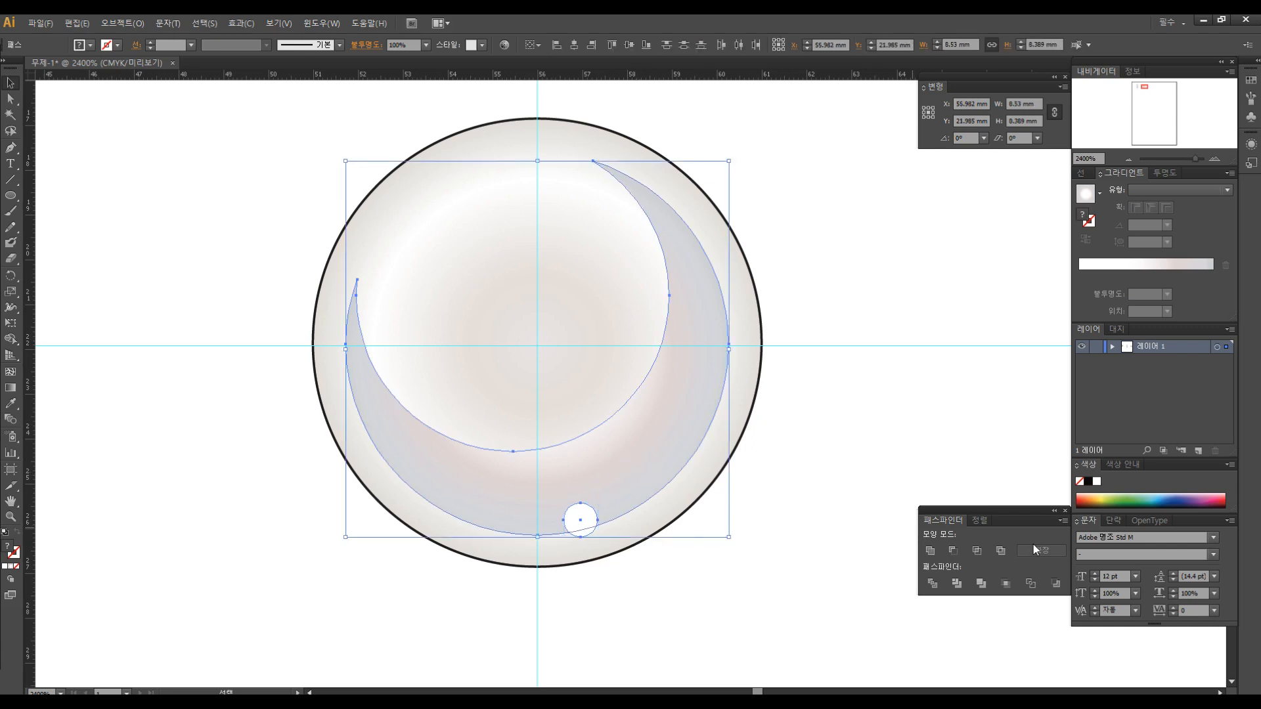
click(953, 550)
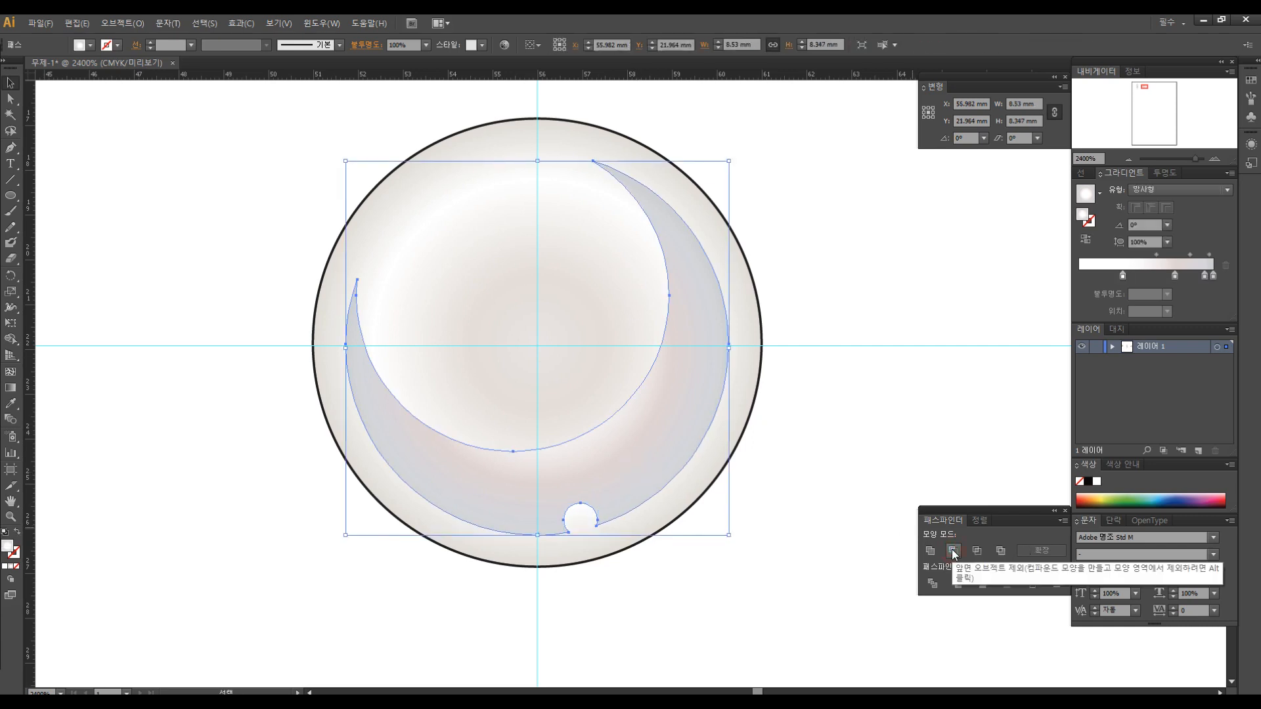
click(792, 472)
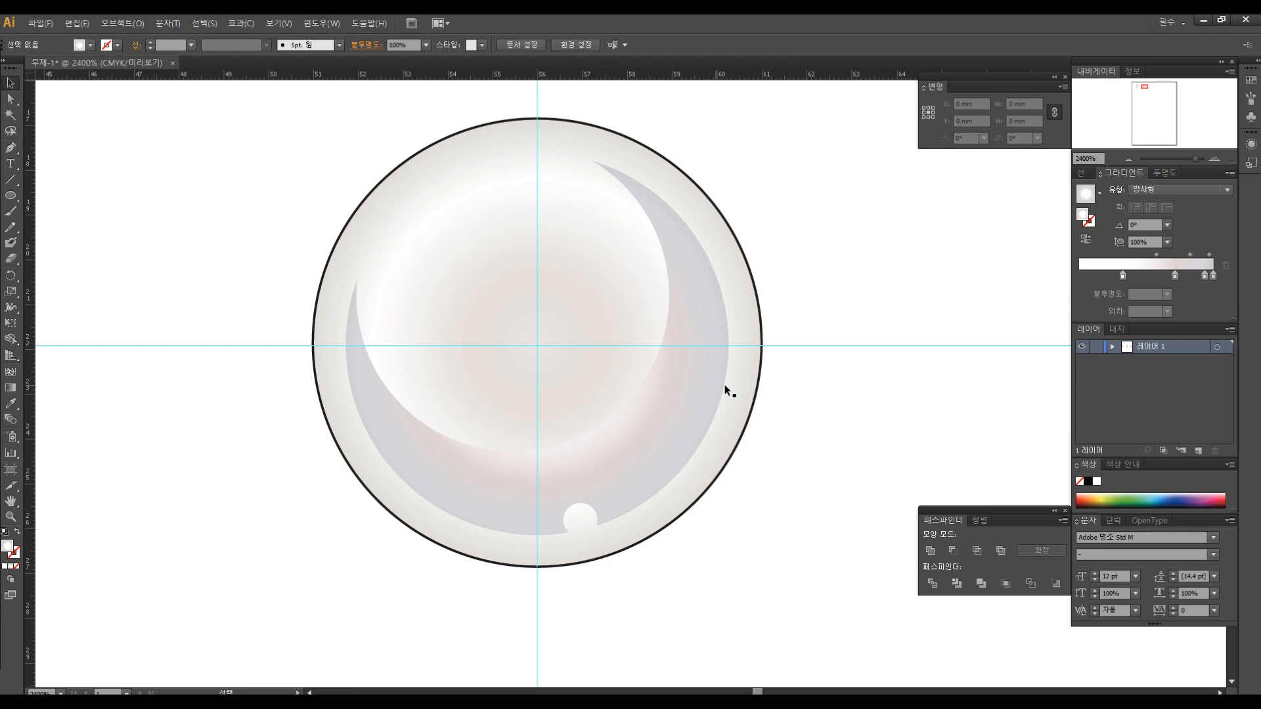
Step: Draw a solid white circle, place it over the crescent's lower-right part and scale it to about 1.97 mm across
click(10, 195)
drag(171, 279, 208, 317)
key(v)
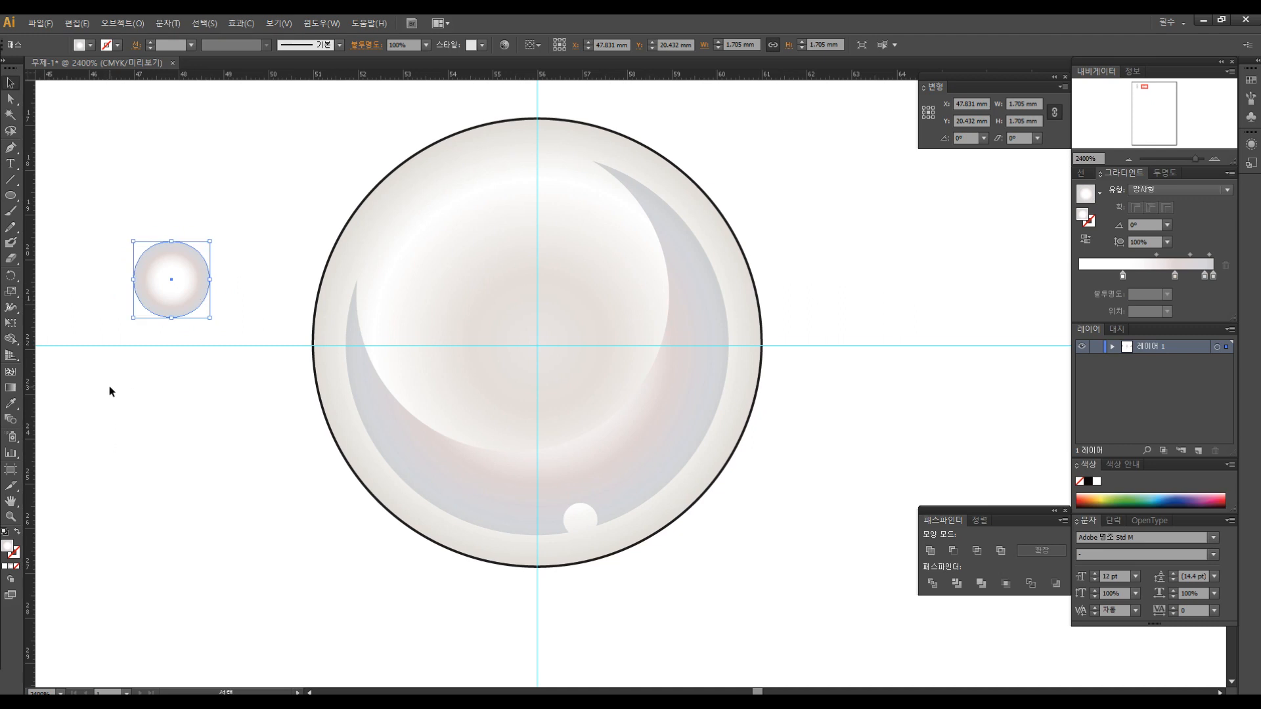
click(5, 566)
drag(176, 264, 734, 390)
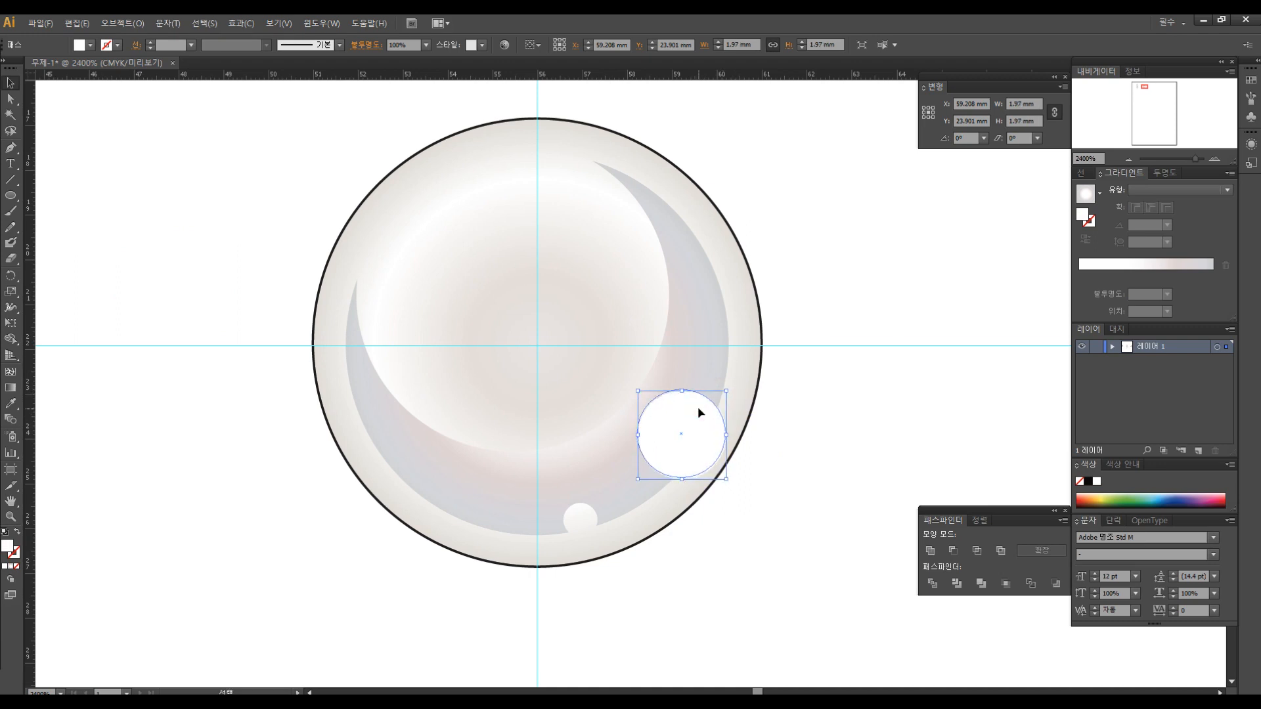
click(810, 352)
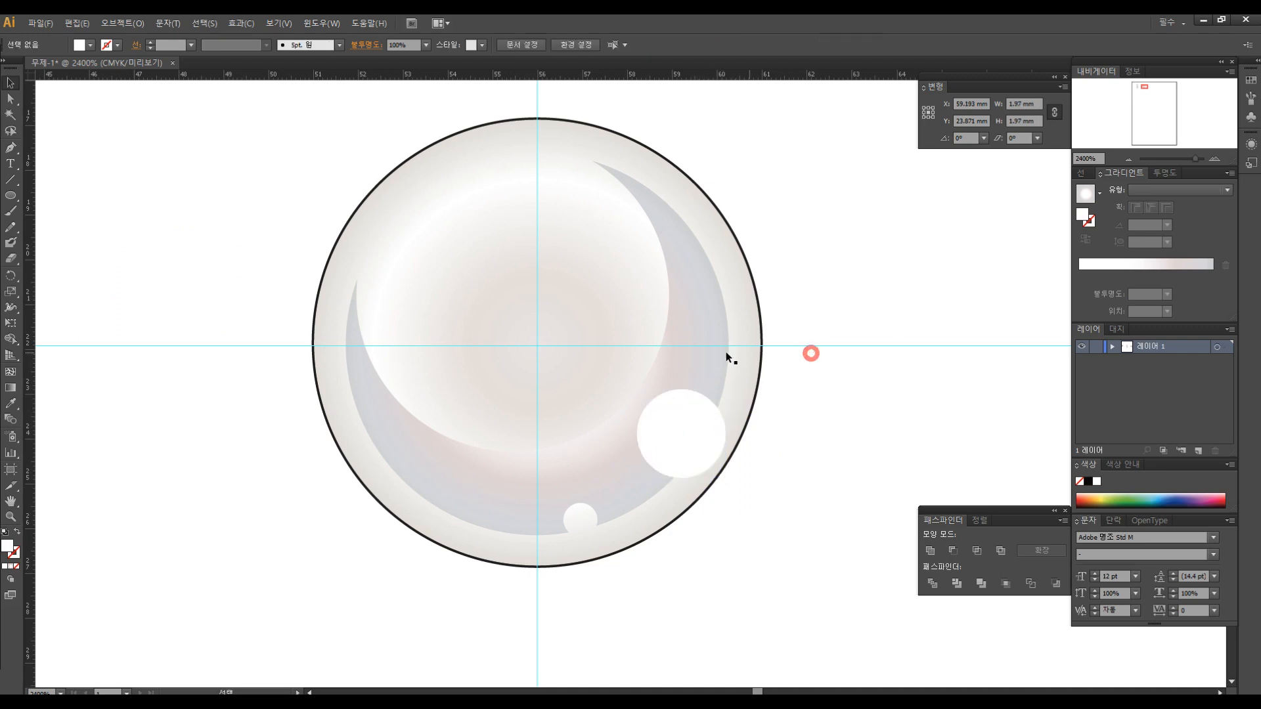
Step: Enlarge the crescent slightly about its centre to about 8.77 mm wide
click(724, 355)
drag(731, 159, 743, 158)
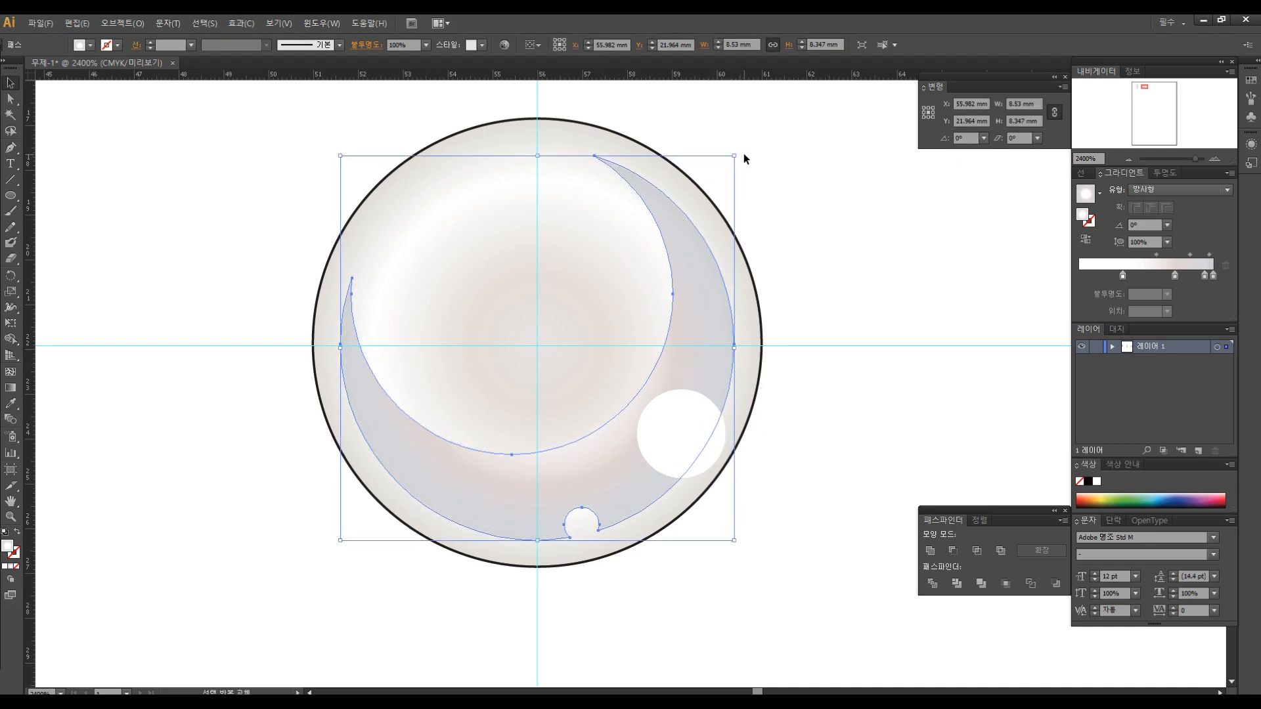
click(815, 202)
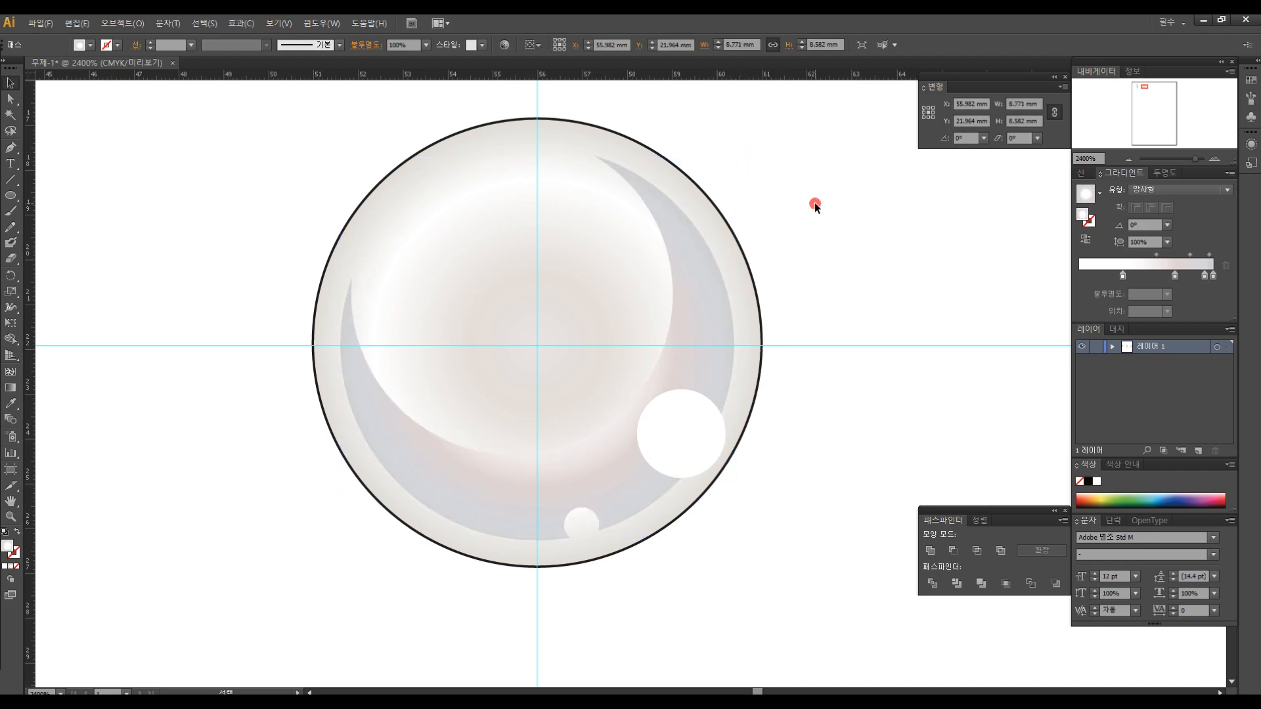
Step: Nudge the white circle on the crescent's lower-right part slightly outward and set its opacity to 70%
click(691, 439)
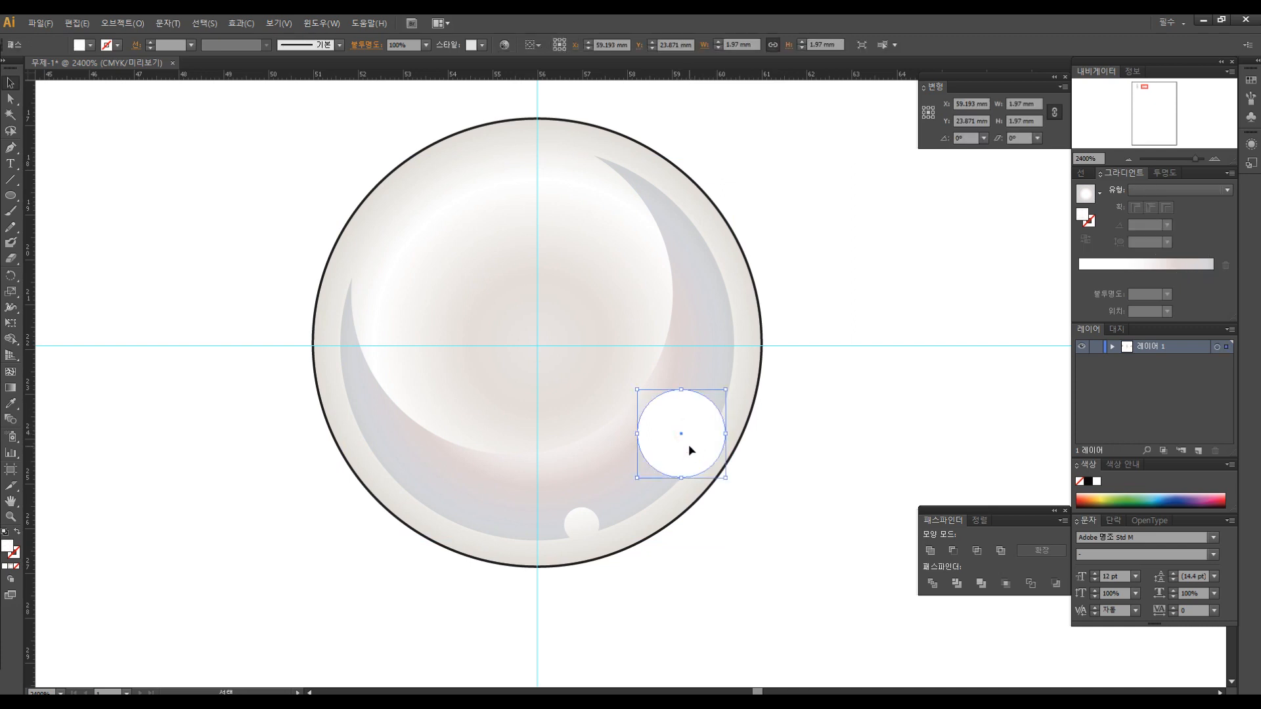
drag(679, 439, 681, 436)
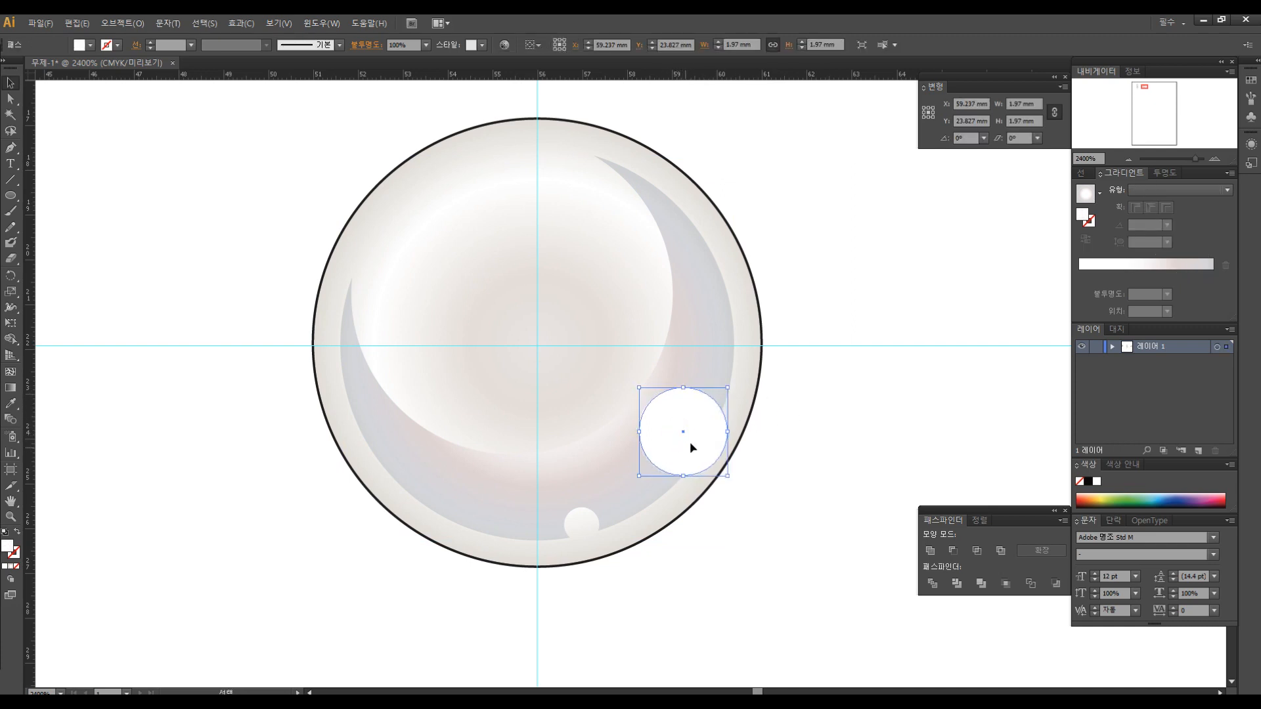
click(1164, 173)
click(1226, 189)
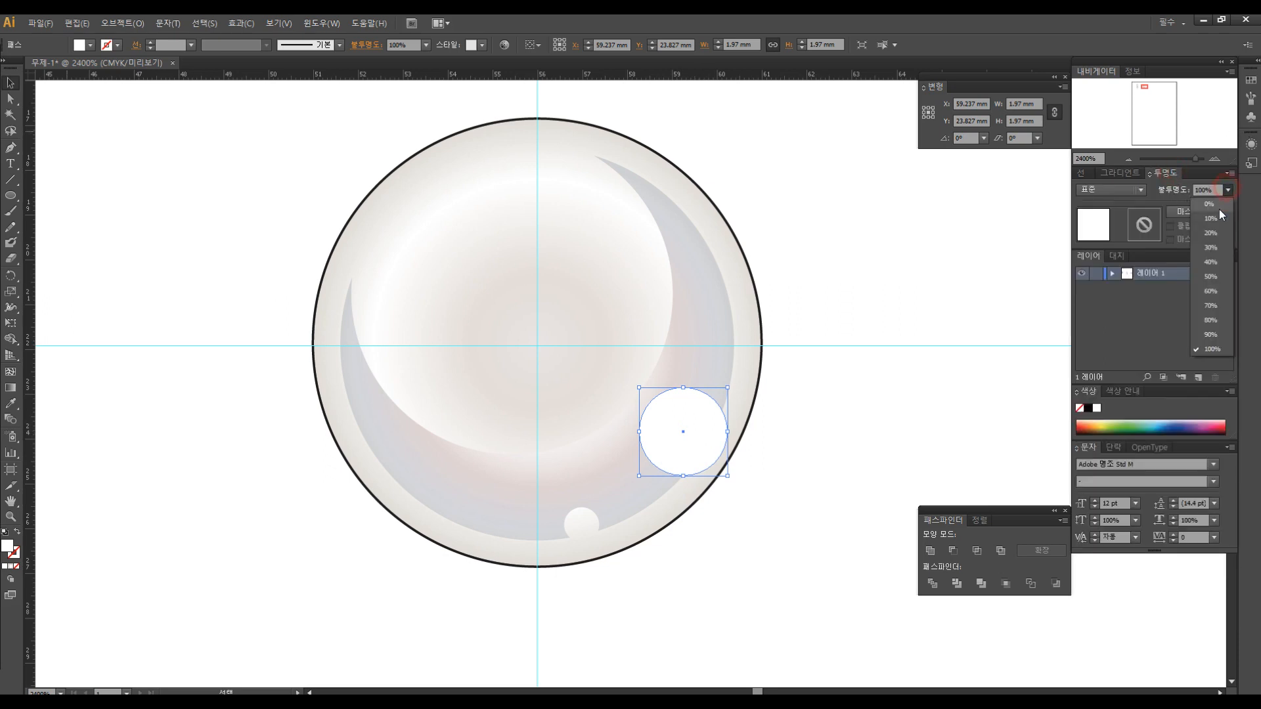
click(1209, 307)
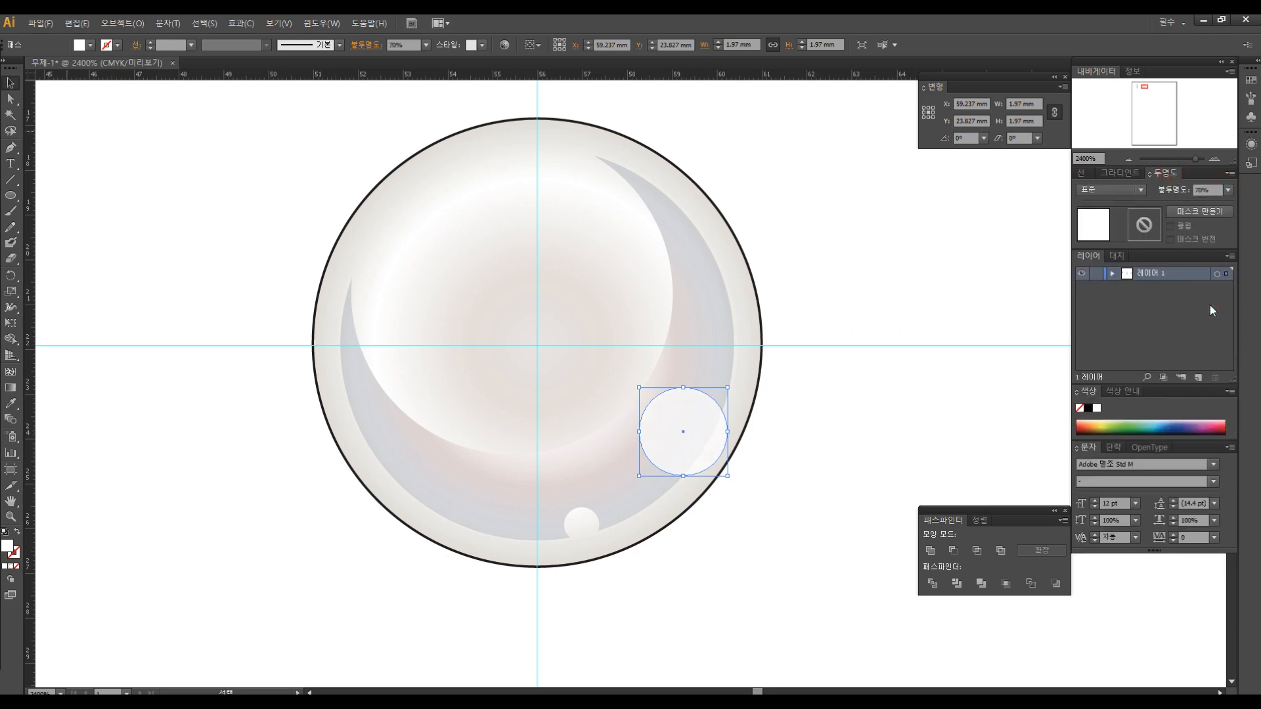
click(867, 264)
Step: Duplicate the translucent circle into two highlights in the pearl's upper-left area, one about 1.68 mm and one about 3.18 mm below it
click(663, 427)
drag(683, 431, 445, 217)
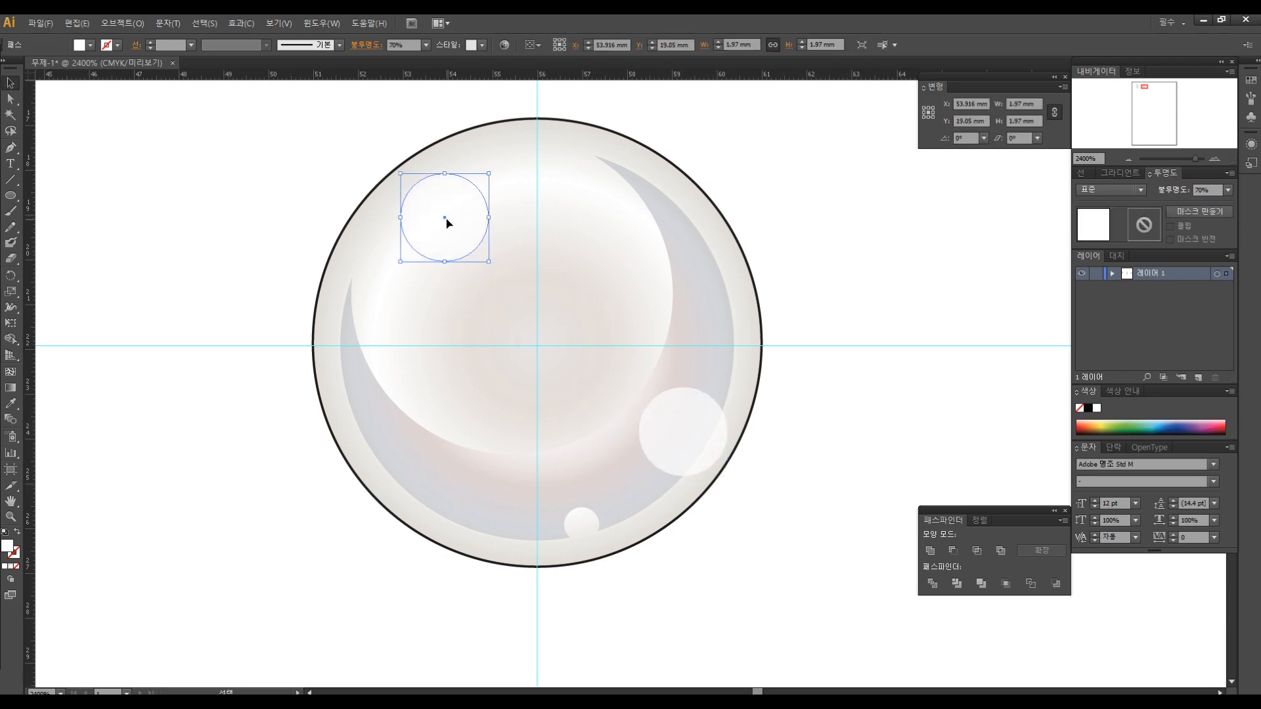
drag(487, 178, 507, 211)
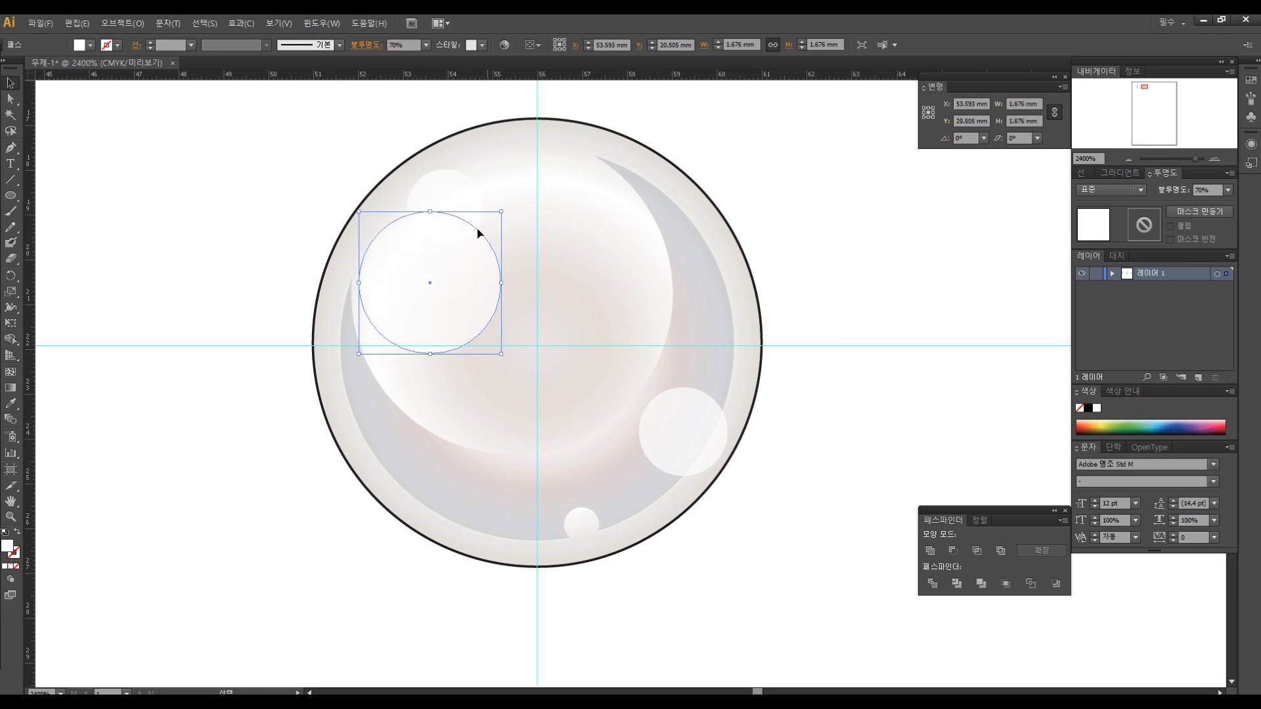
Step: Reposition the larger upper-left highlight circle beneath the small one and enlarge it to about 3.32 mm
drag(455, 265, 445, 273)
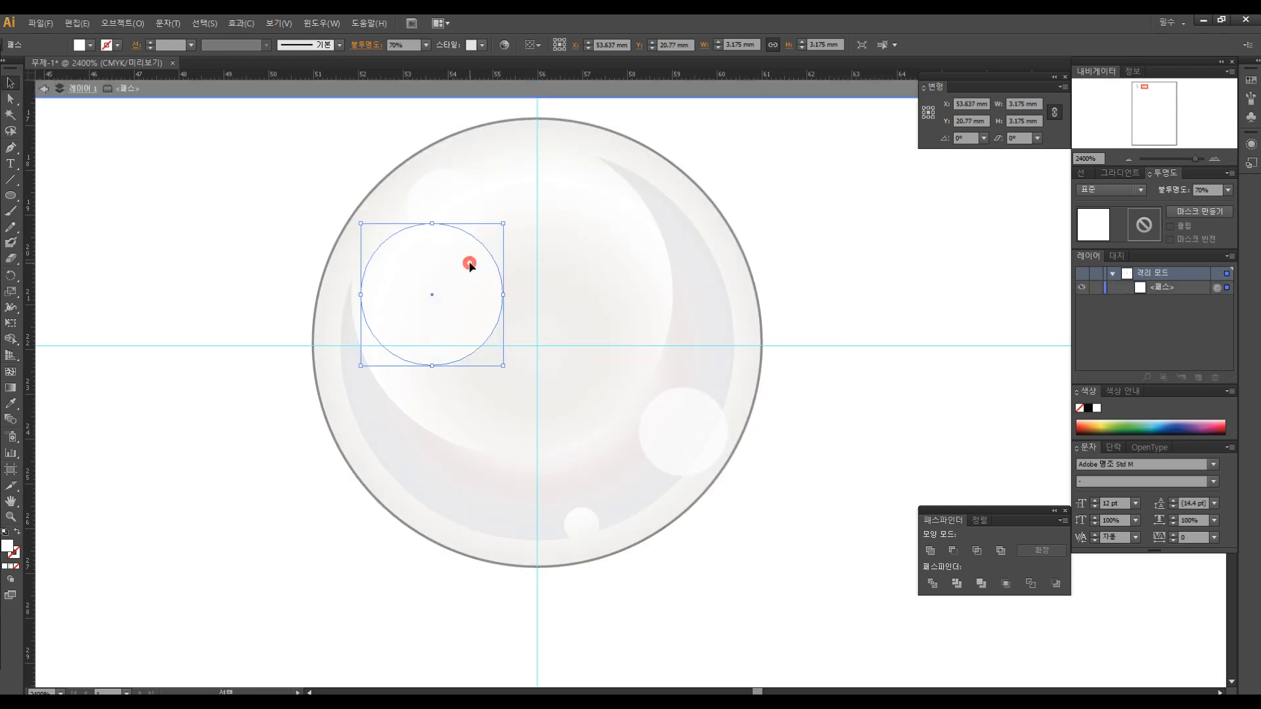
double_click(172, 160)
drag(441, 275, 451, 271)
drag(513, 218, 516, 216)
Step: Bring the small upper-left highlight circle to the front and set its opacity to 90%
right_click(474, 195)
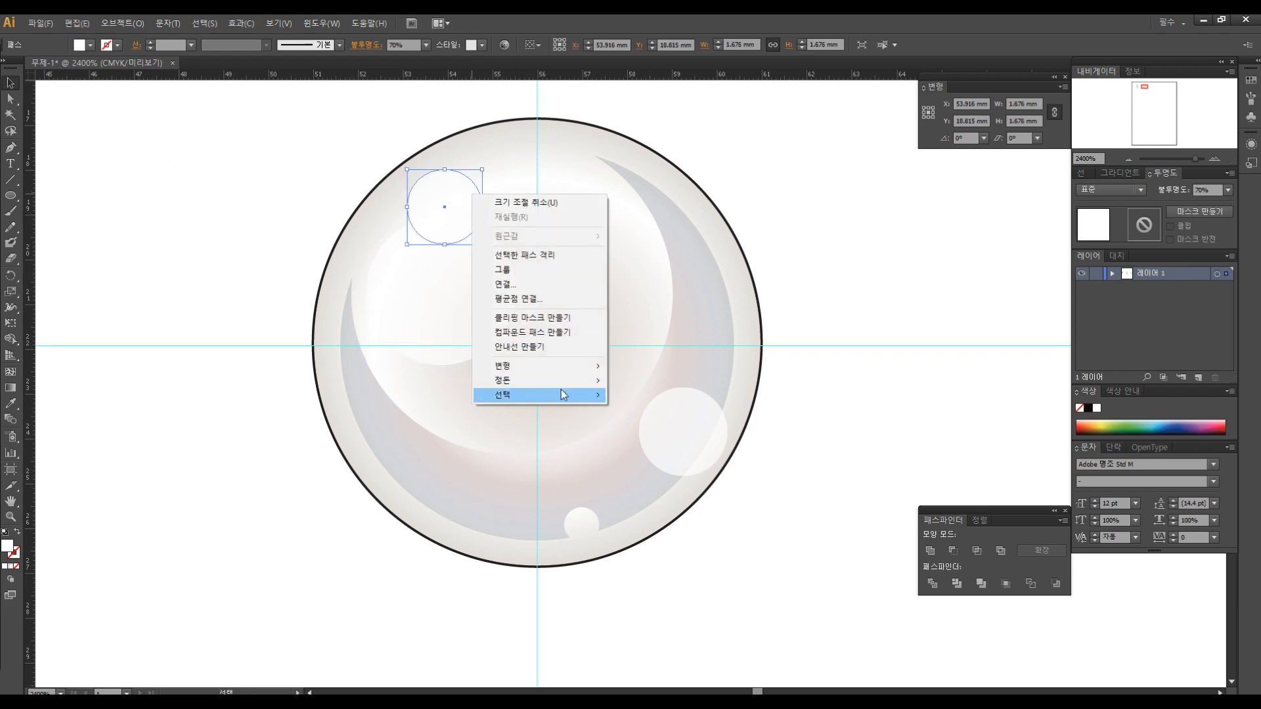
mouse_move(569, 380)
click(630, 381)
click(1228, 190)
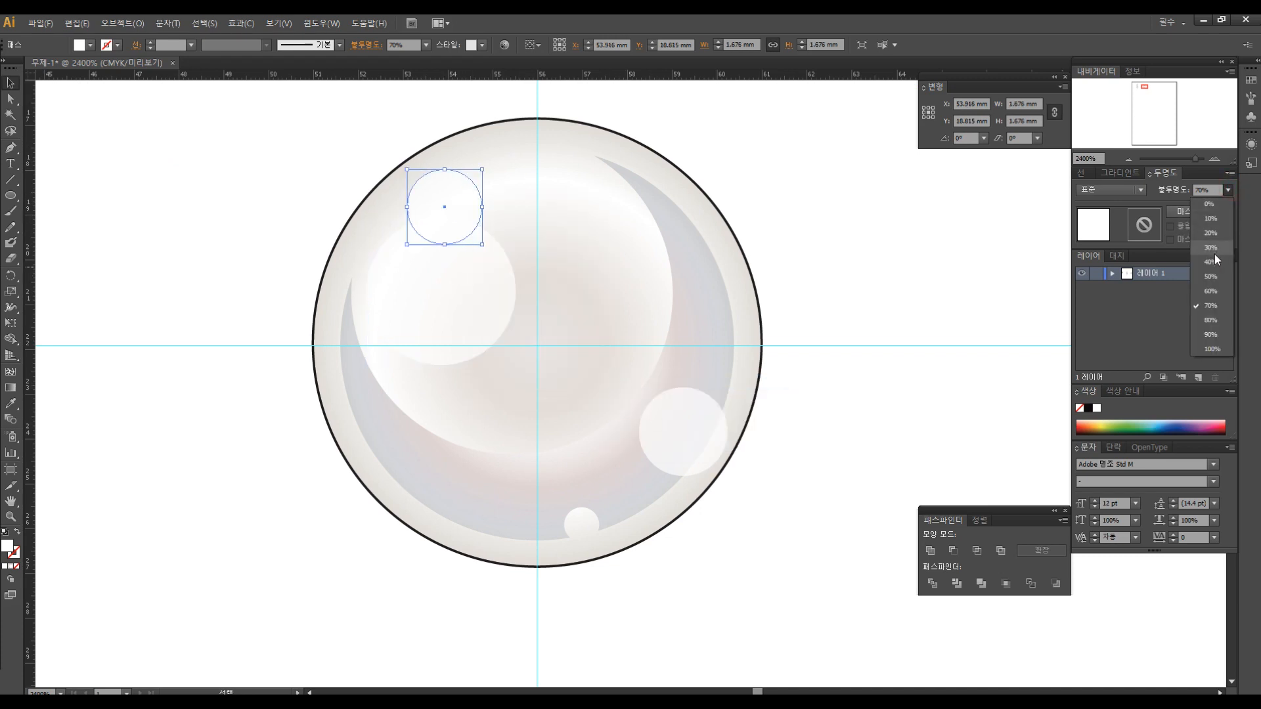
click(1212, 335)
click(817, 197)
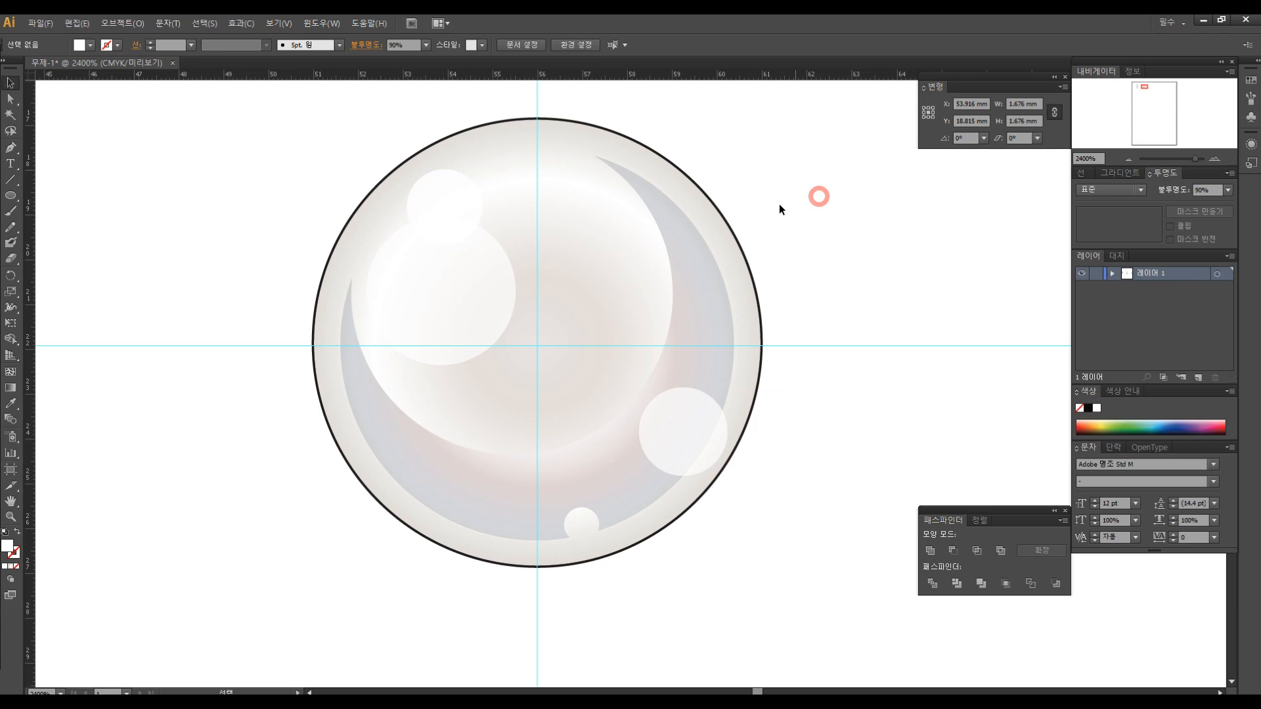
Step: Try an opacity of 30% on the larger upper-left highlight circle
click(470, 295)
click(1228, 191)
click(1216, 251)
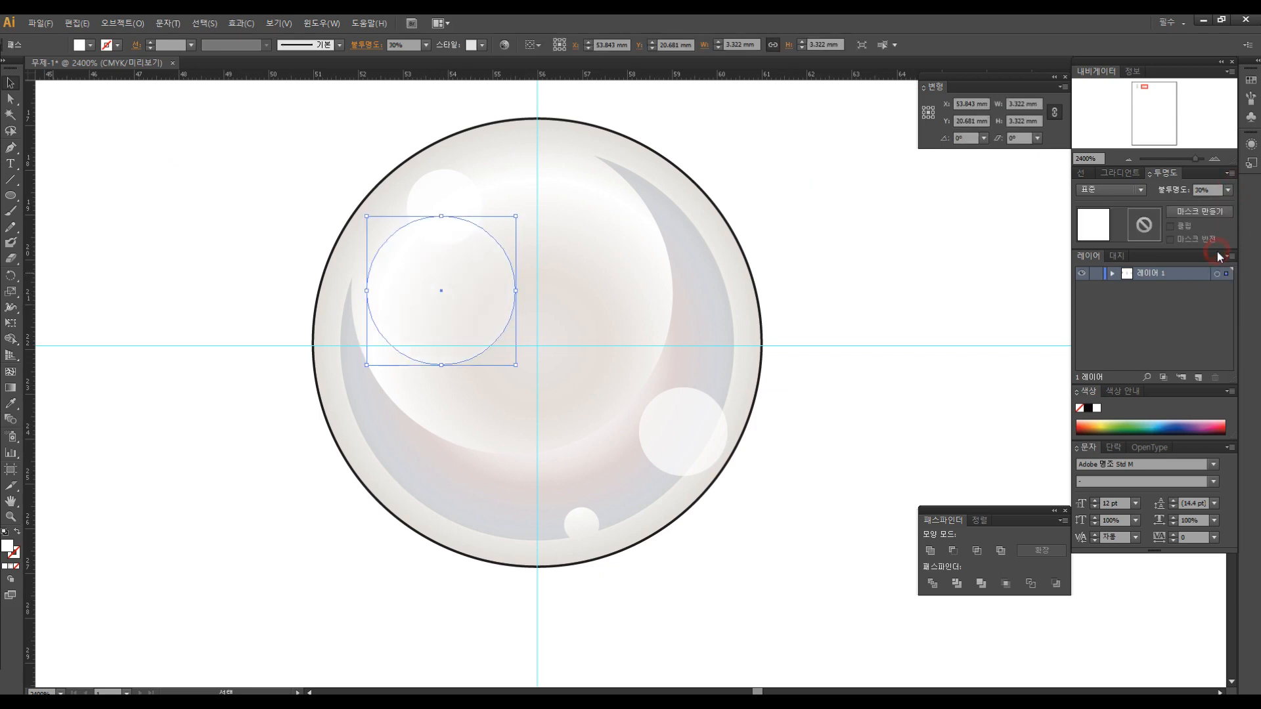
click(876, 220)
Step: Set the larger upper-left highlight circle's opacity to 50%
click(479, 272)
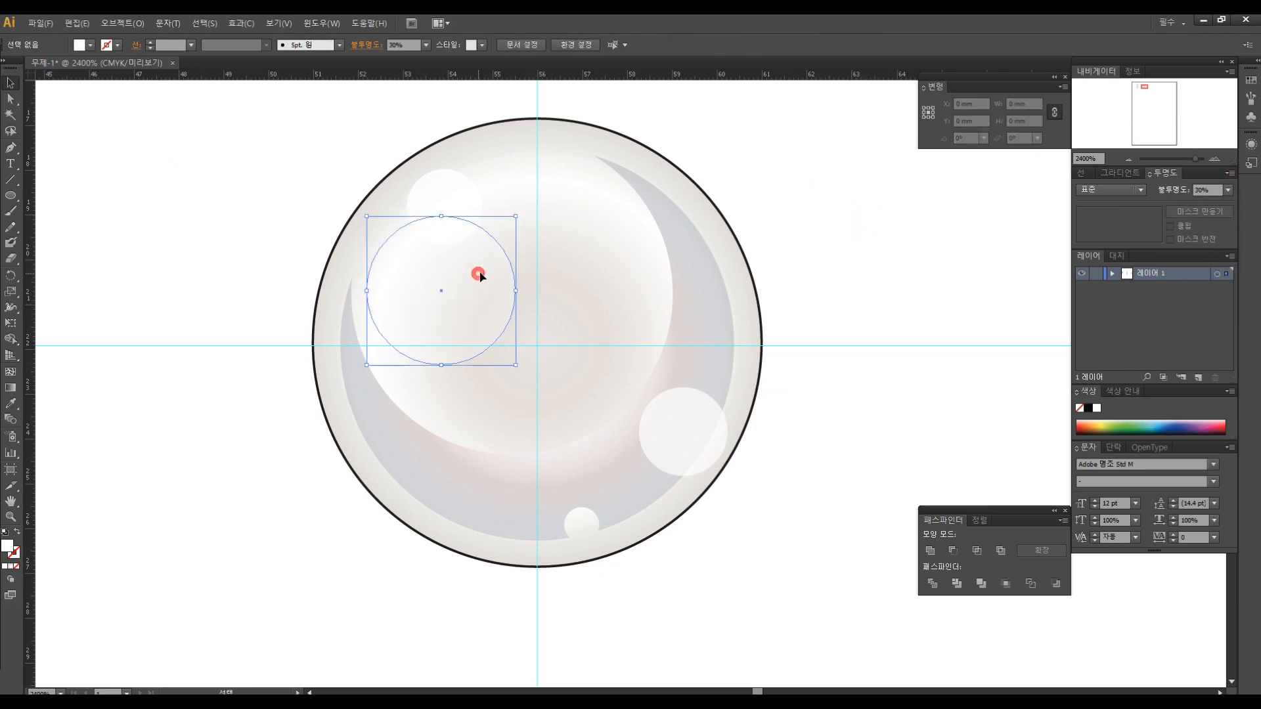
click(1227, 190)
click(1210, 277)
click(836, 235)
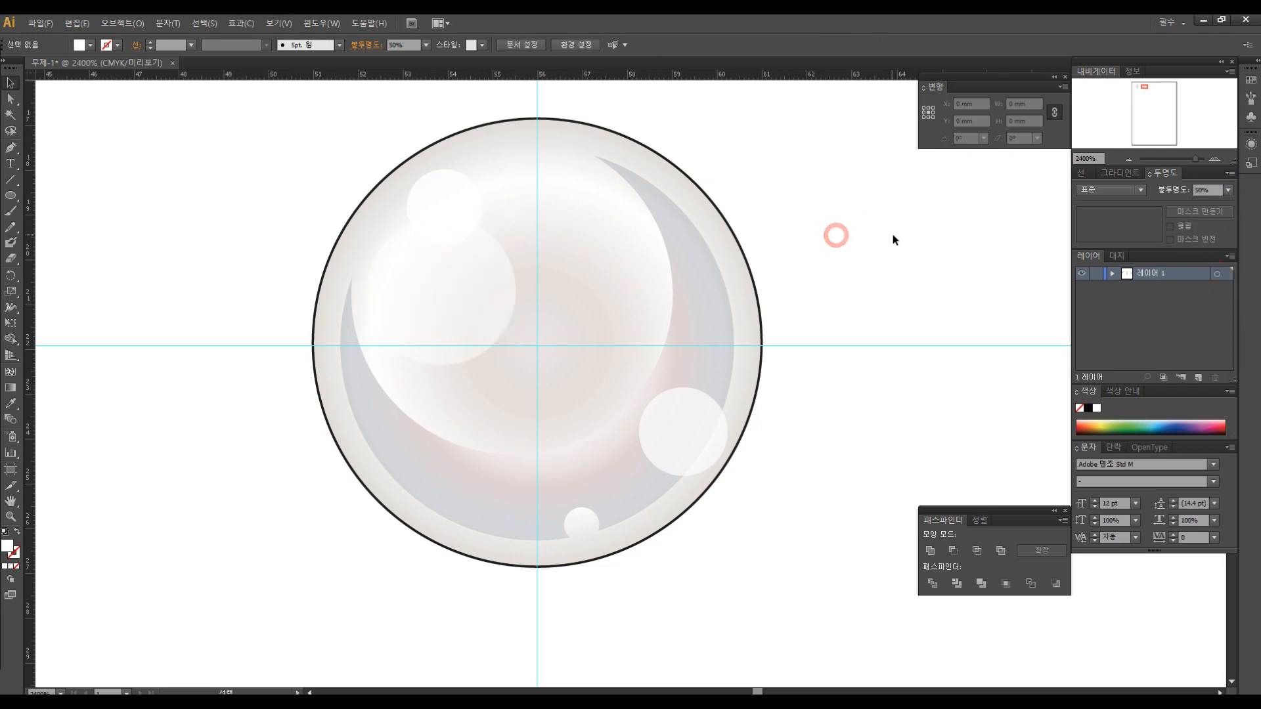
Step: Set the larger upper-left highlight circle's opacity to 40% and shift it slightly up and to the left
click(455, 286)
click(1228, 191)
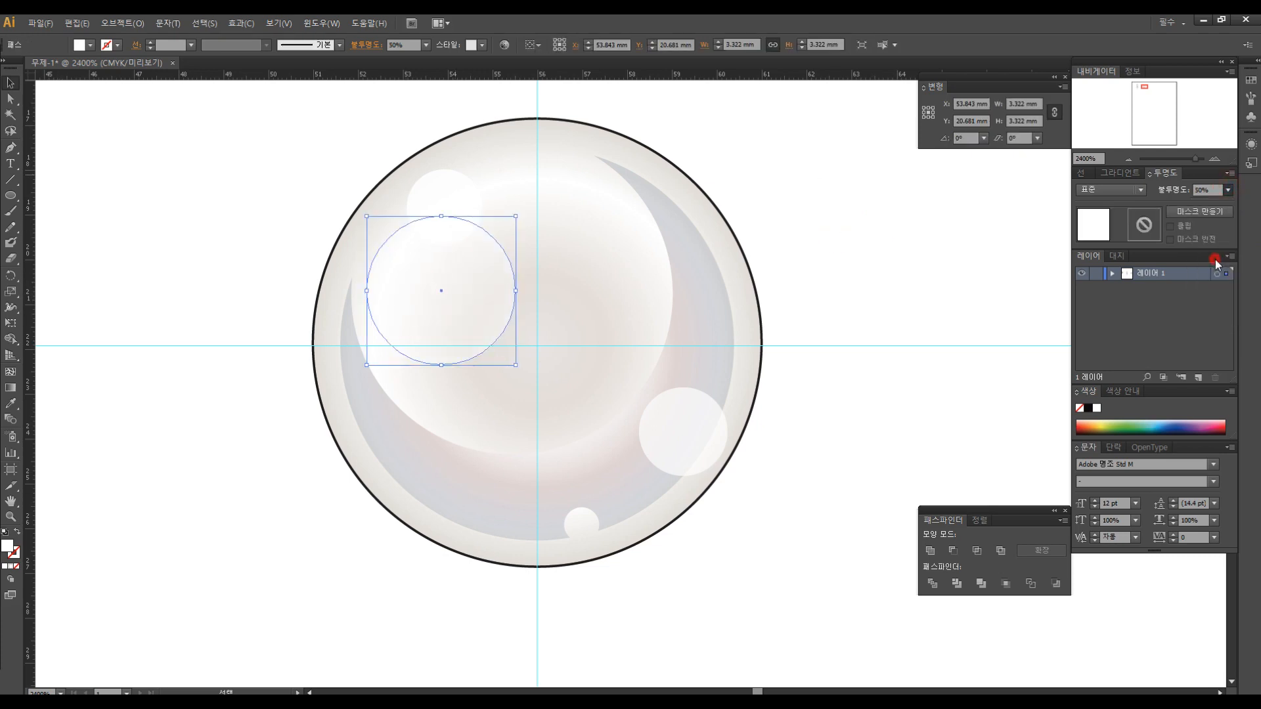
click(1215, 262)
click(936, 237)
click(449, 295)
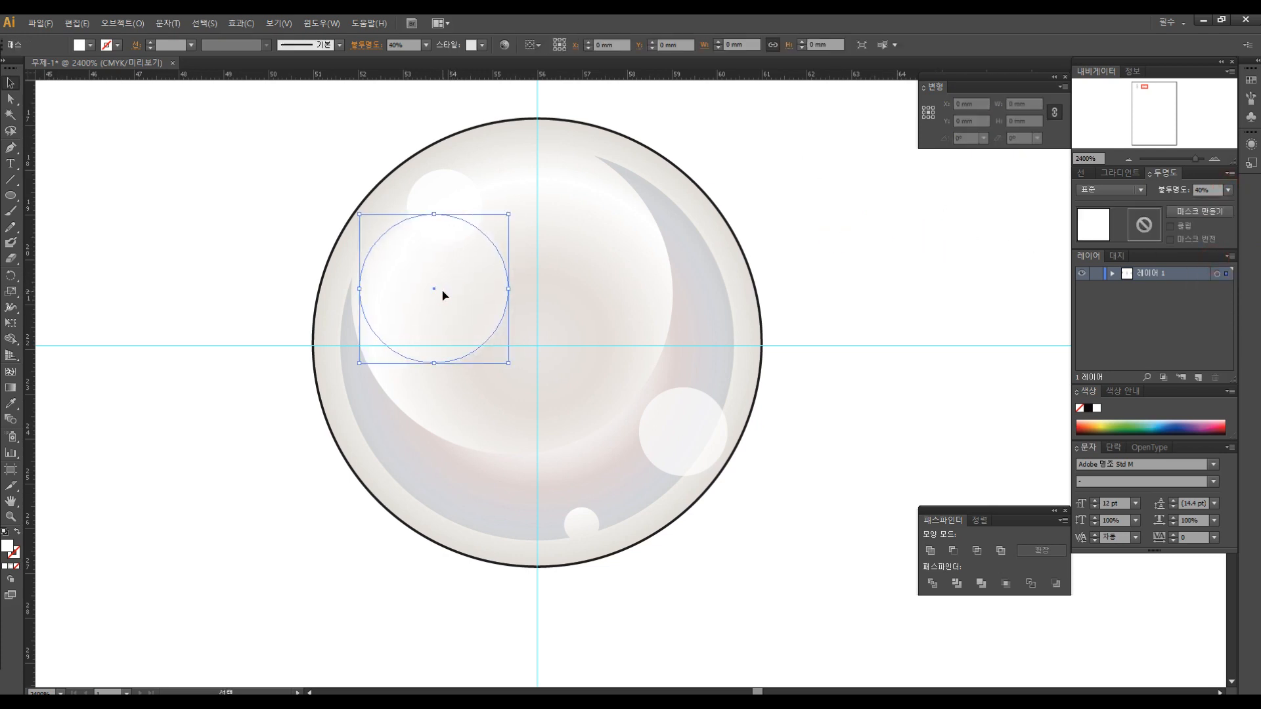
click(847, 217)
Step: Nudge the small upper-left highlight circle slightly and set its opacity to 100%
click(458, 199)
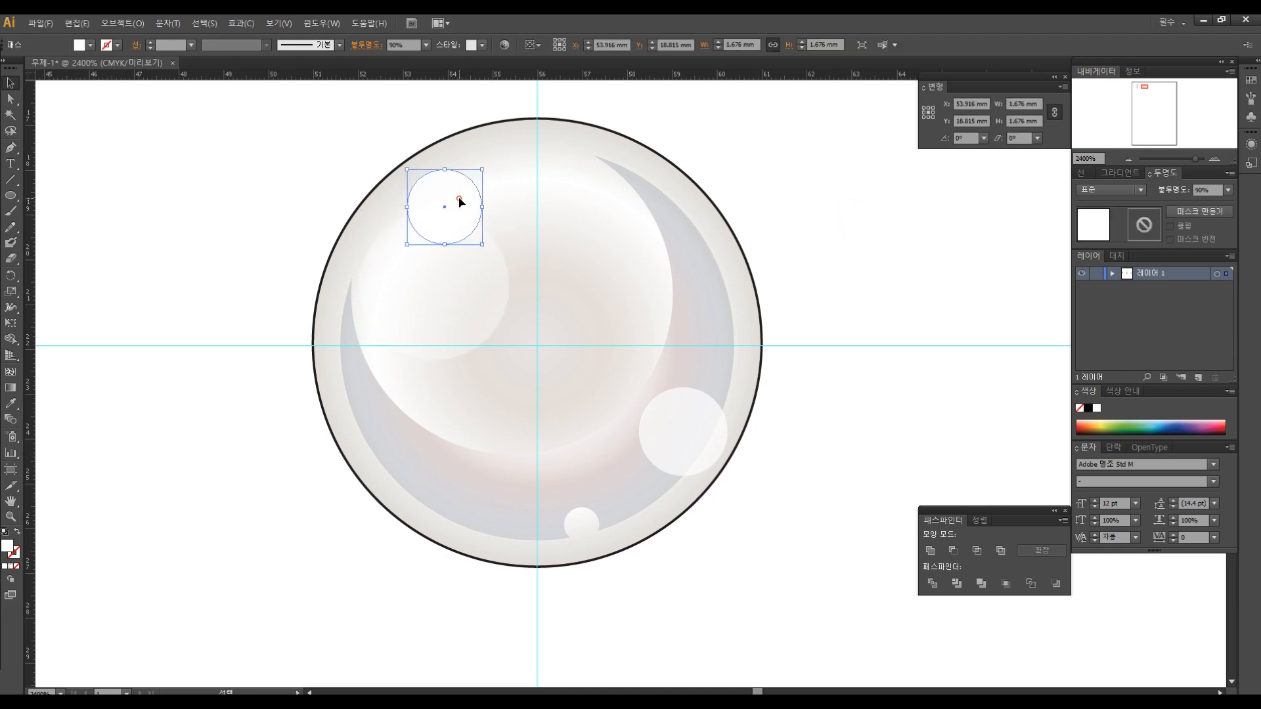
click(323, 138)
click(461, 207)
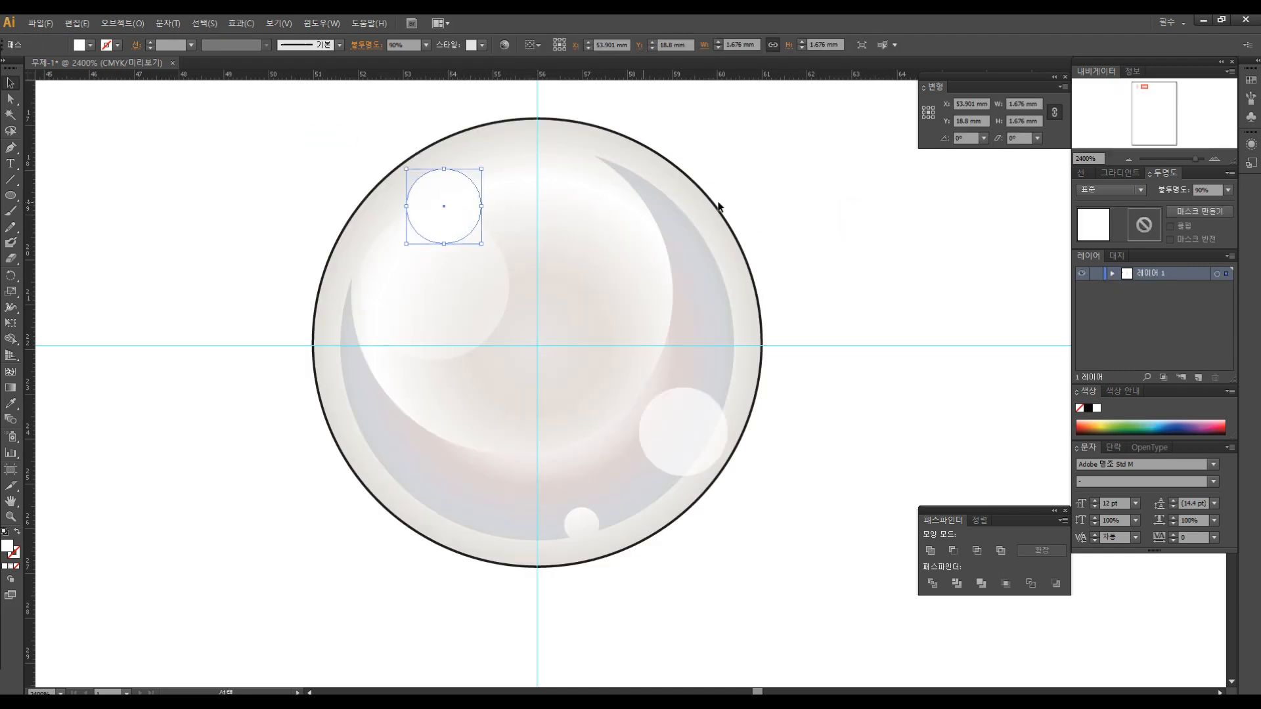
click(1228, 190)
click(1223, 355)
click(887, 299)
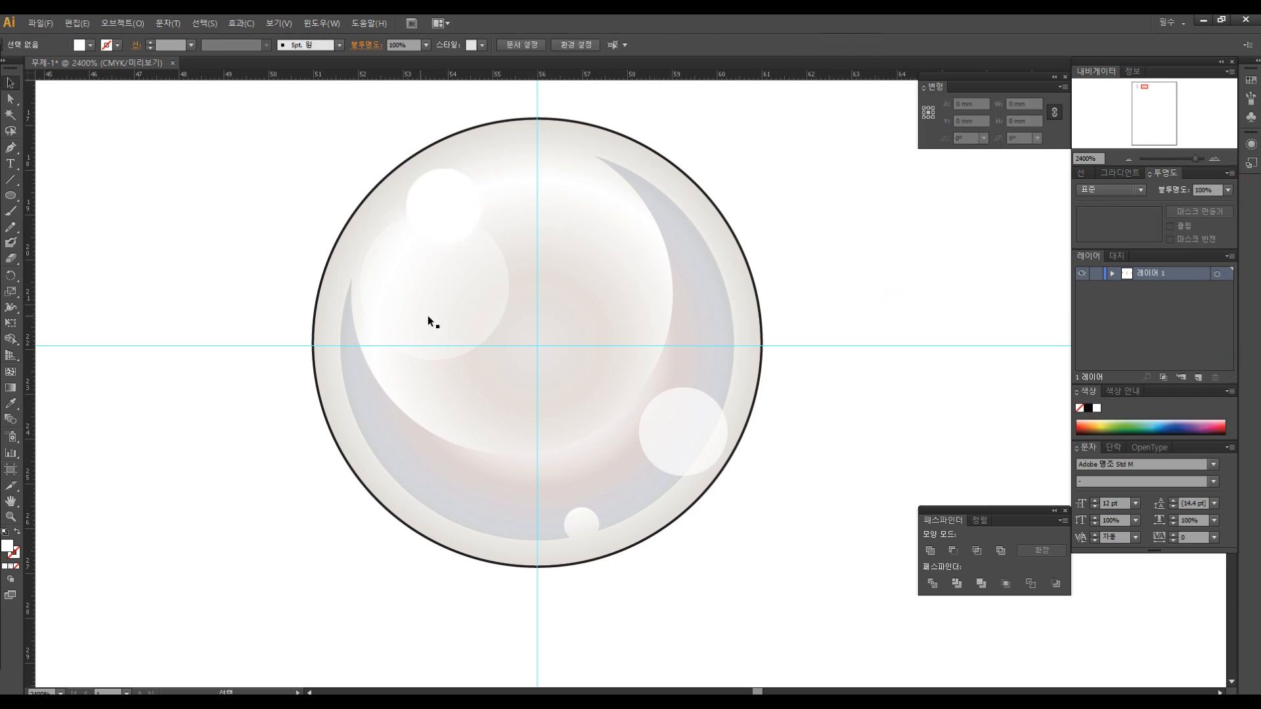
Step: Hide the guides crossing the pearl and show the finished artwork centred at 1600% zoom
scroll(375, 445, down, 1)
drag(725, 320, 725, 288)
ctrl+alt+click(639, 298)
drag(652, 351, 646, 257)
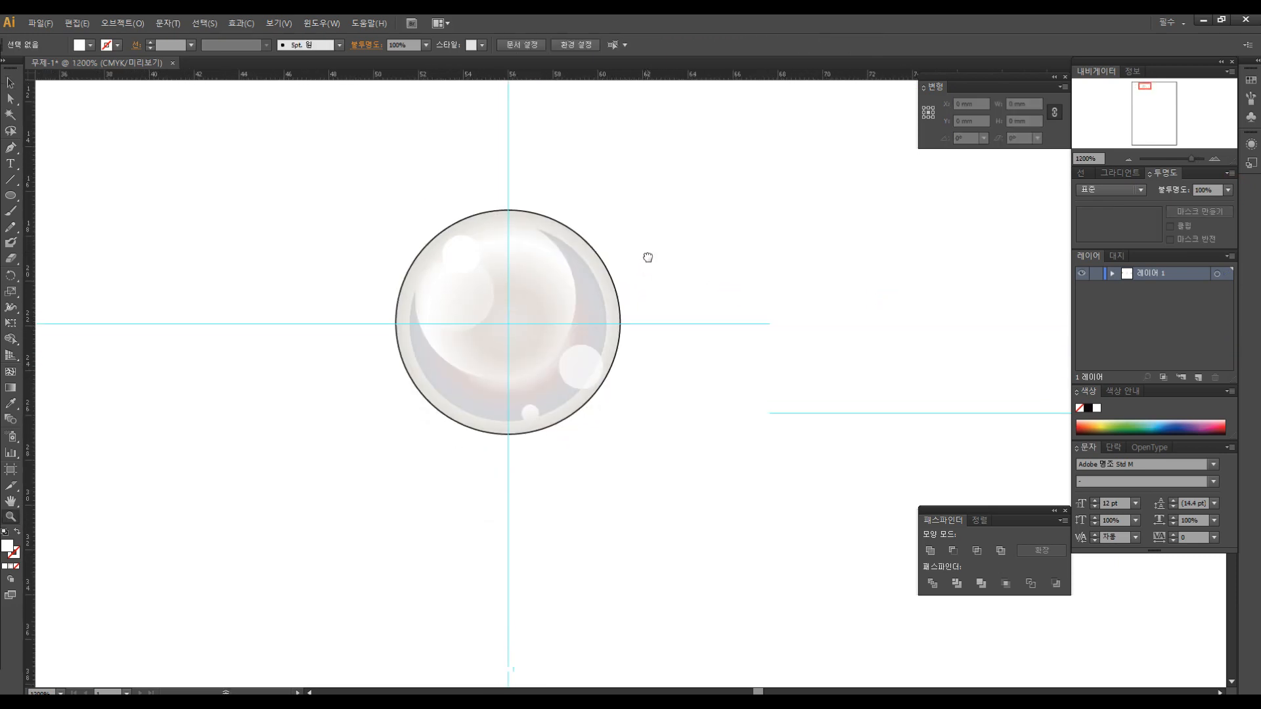
right_click(631, 239)
click(691, 339)
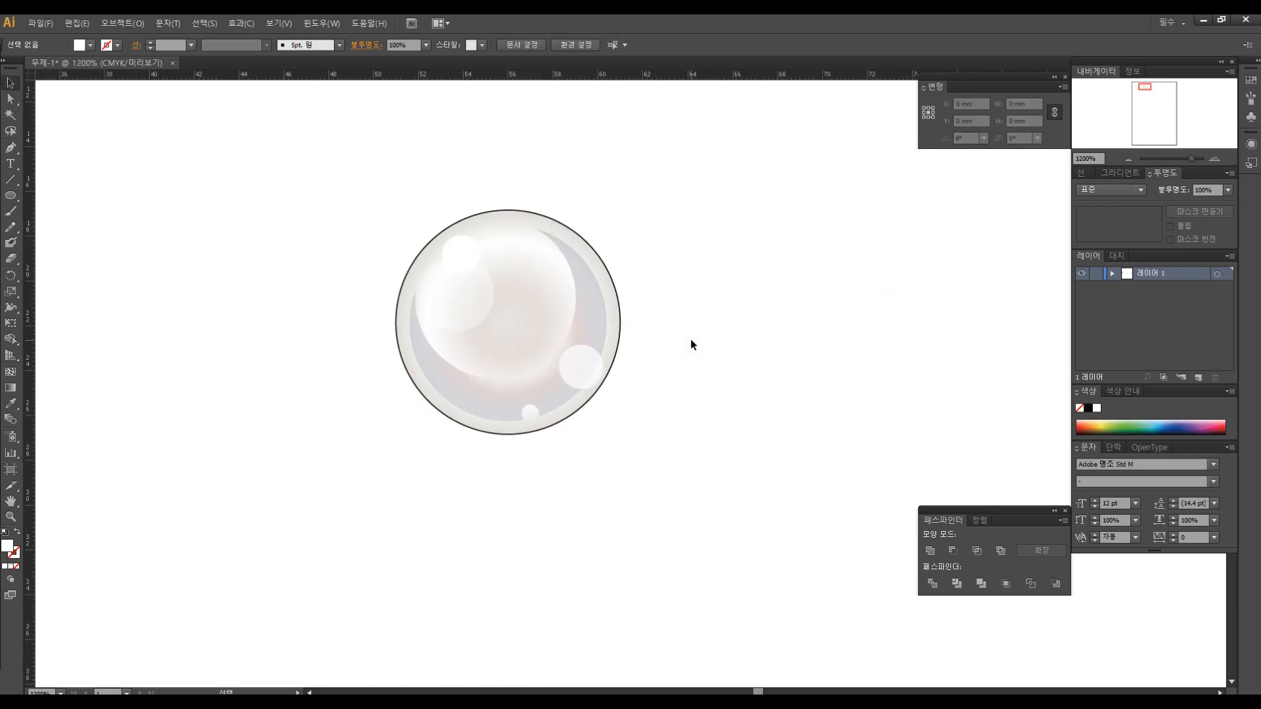
drag(738, 357, 759, 358)
ctrl+click(716, 349)
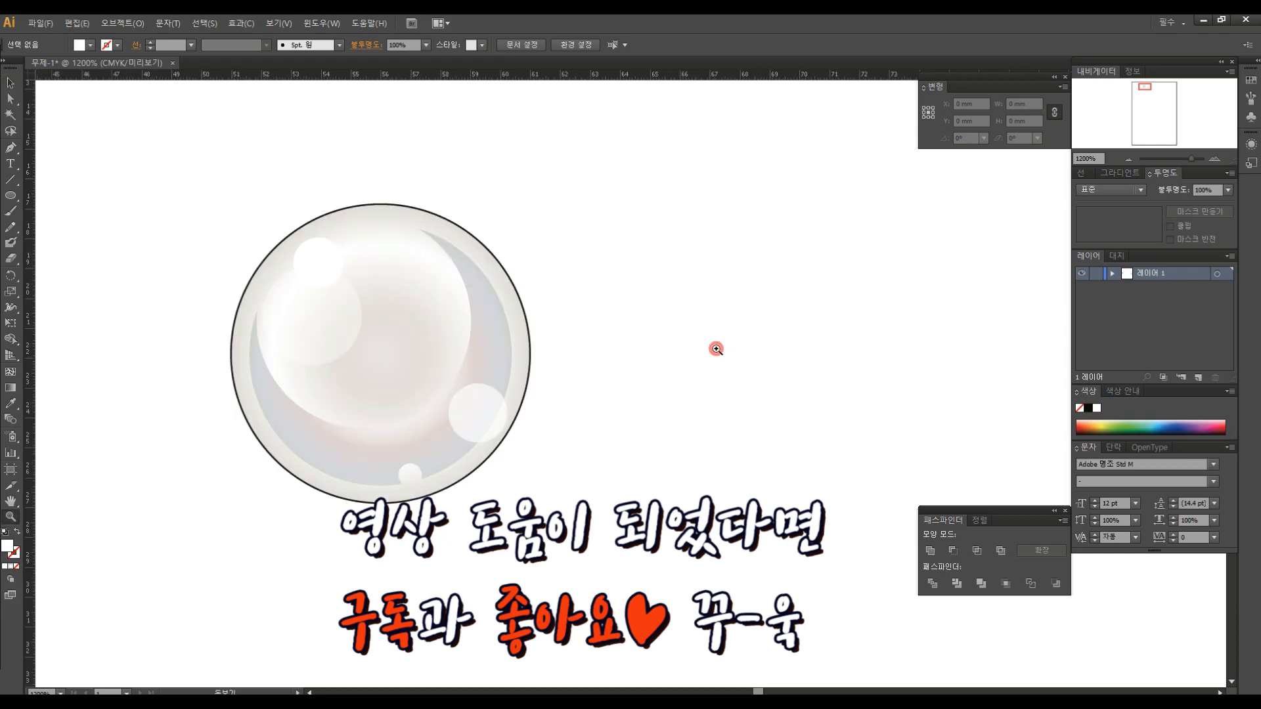
drag(620, 363, 788, 336)
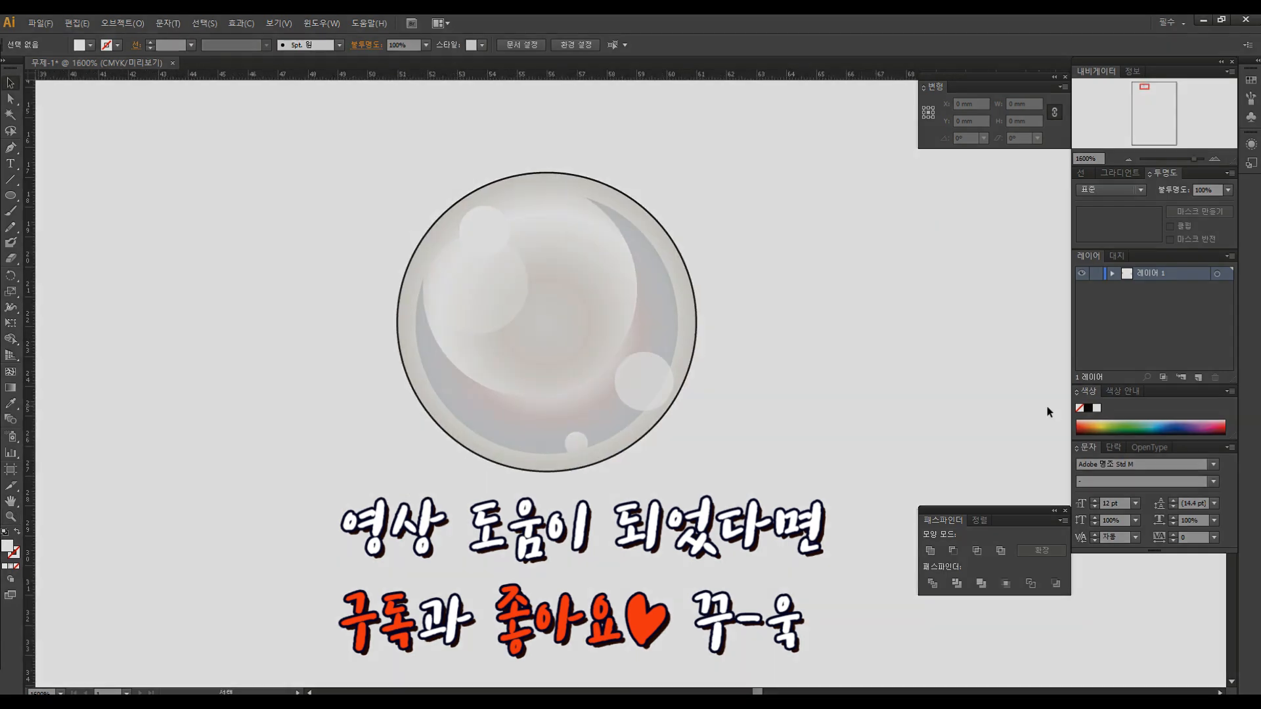